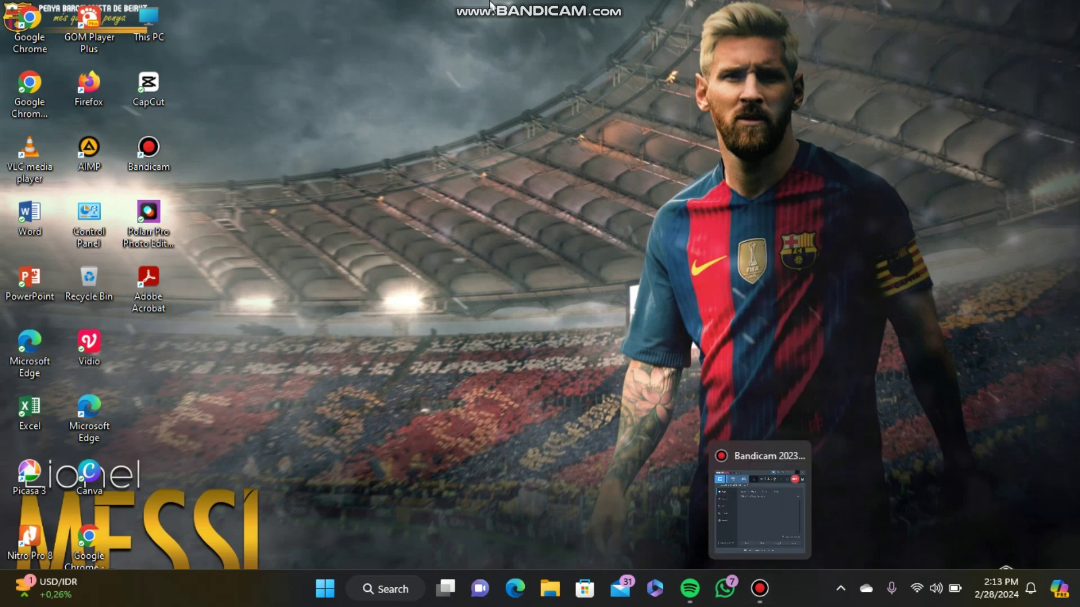
- Launch Canva, search for 'kartu nama' and browse the business card template results
left_click(79, 469)
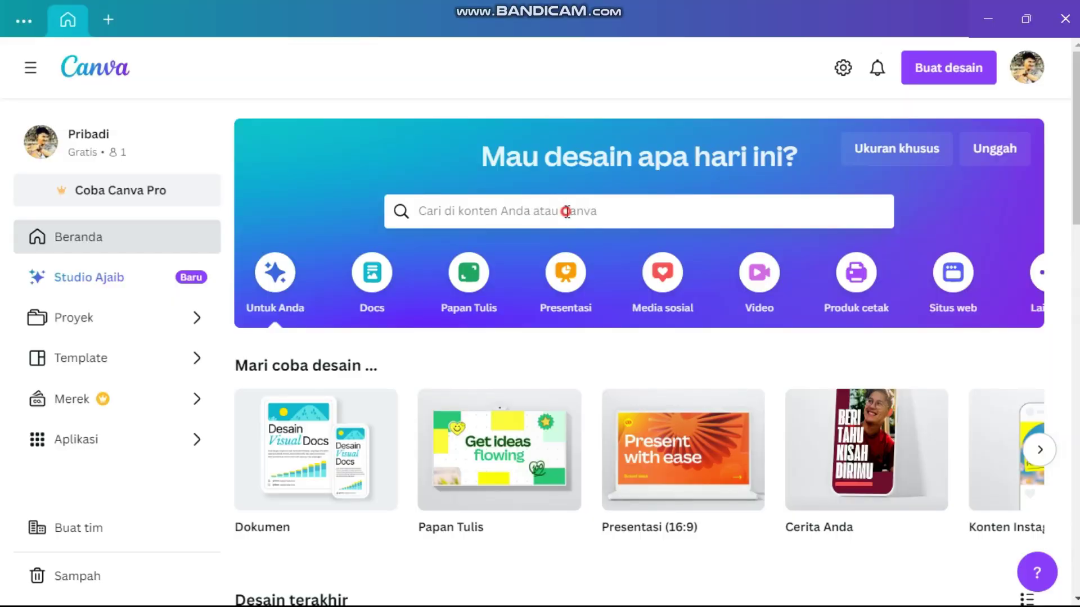
left_click(567, 212)
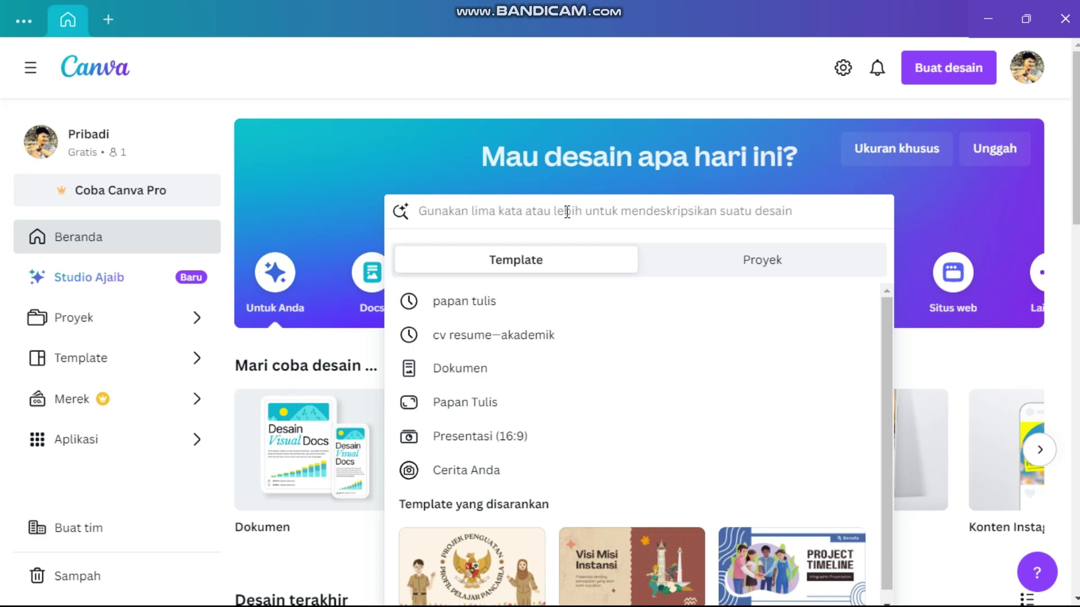
type("kartu")
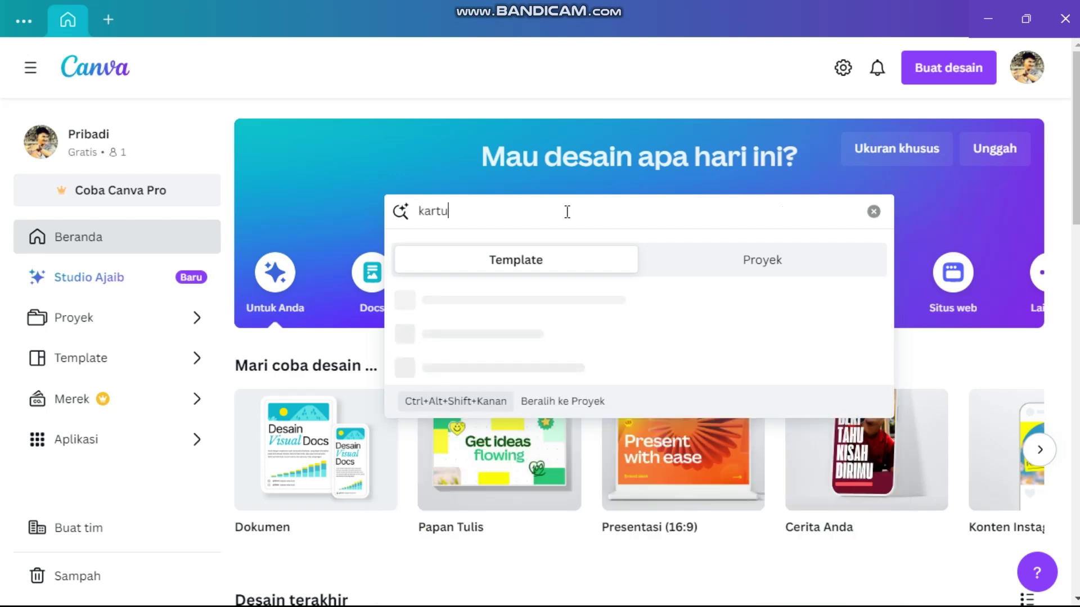
type(" nama")
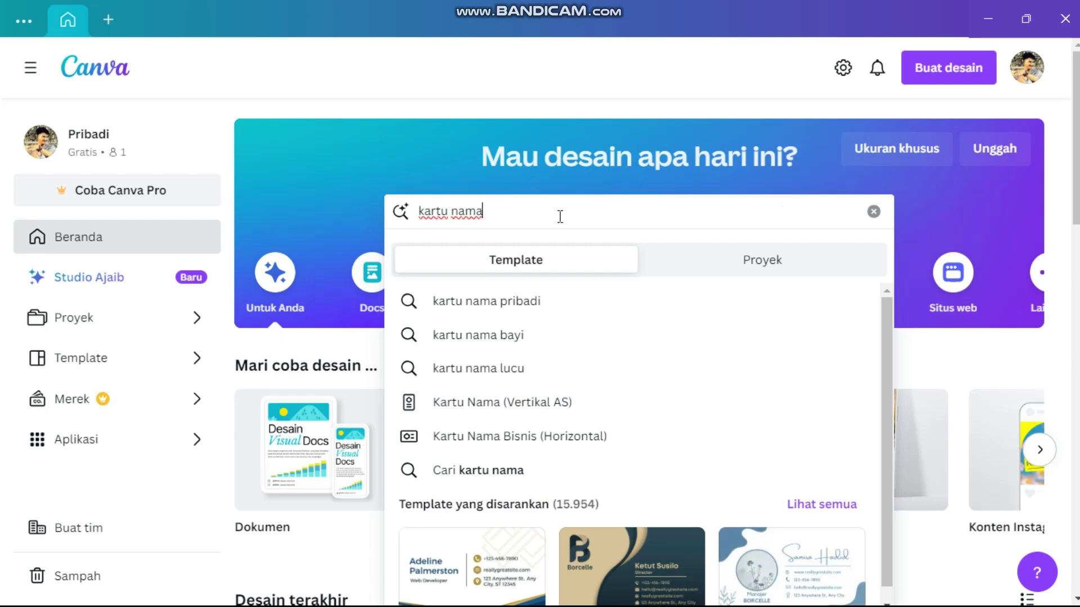
key("Return")
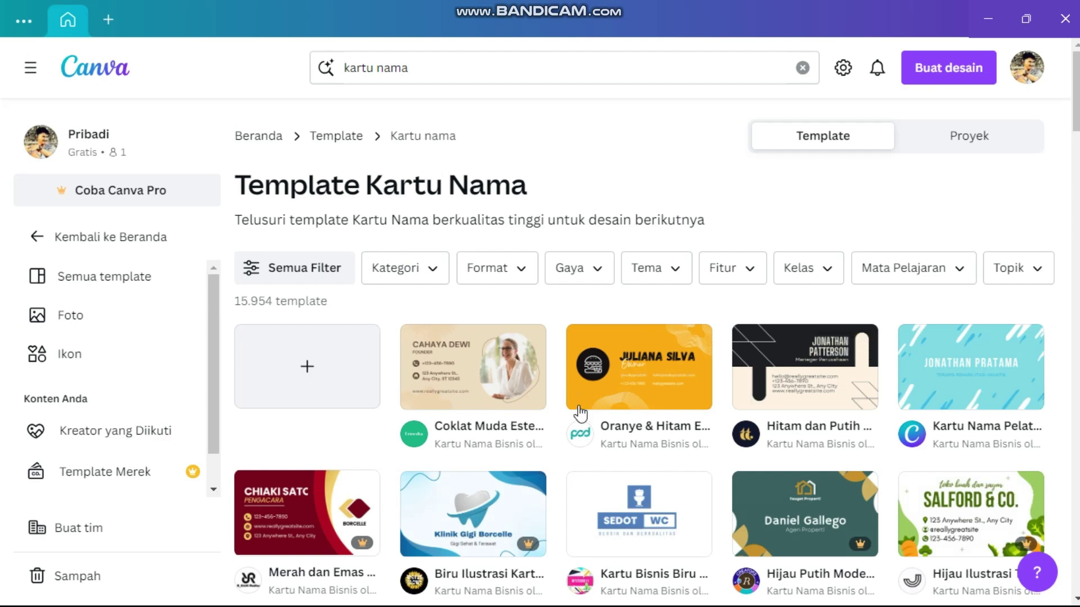
scroll(581, 414, "down", 6)
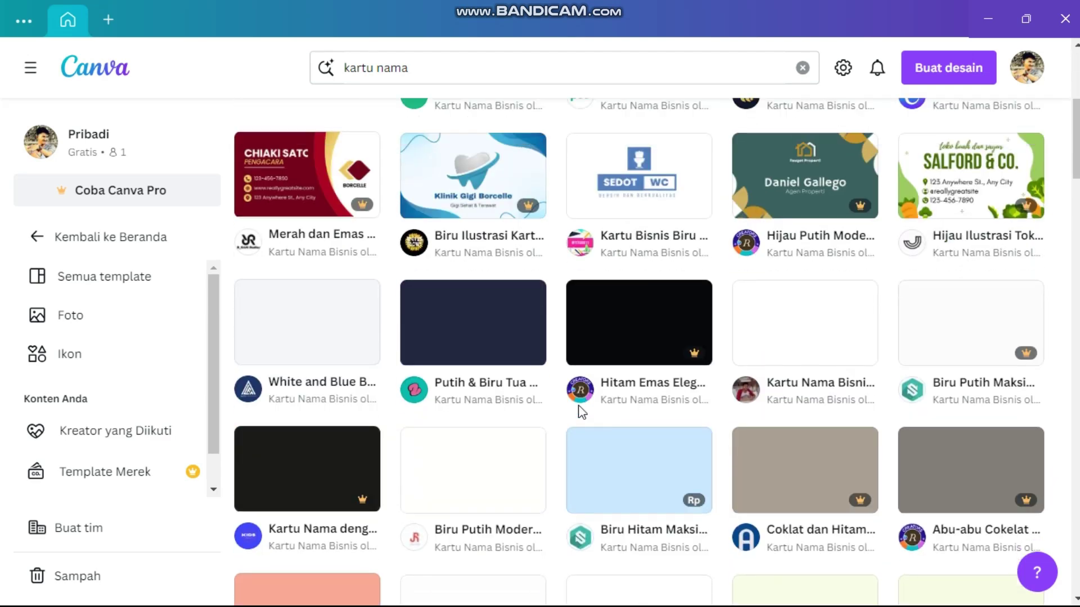
scroll(581, 413, "down", 2)
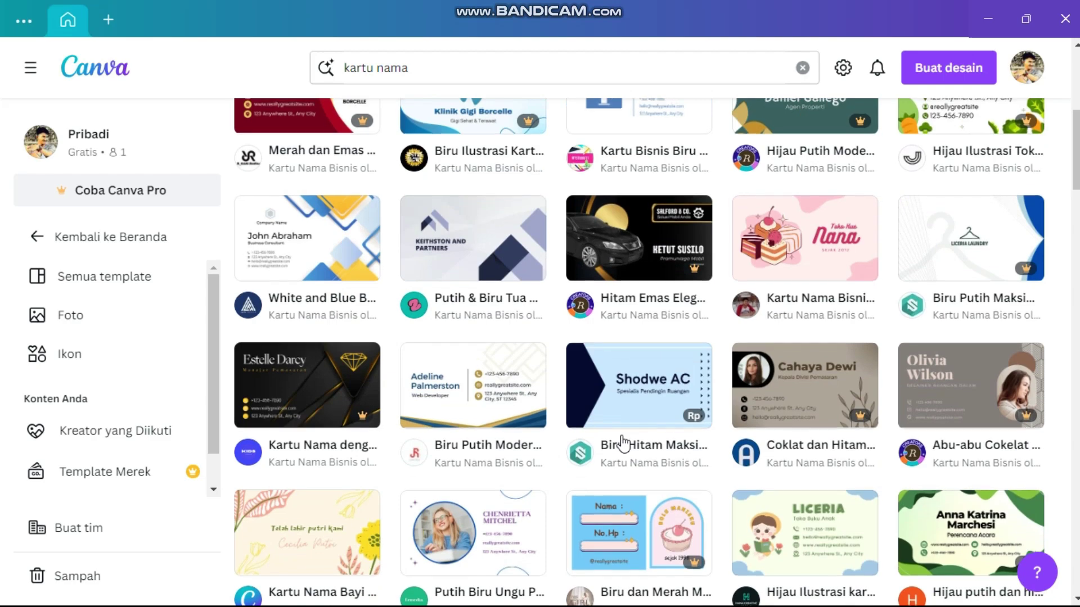
scroll(622, 443, "up", 8)
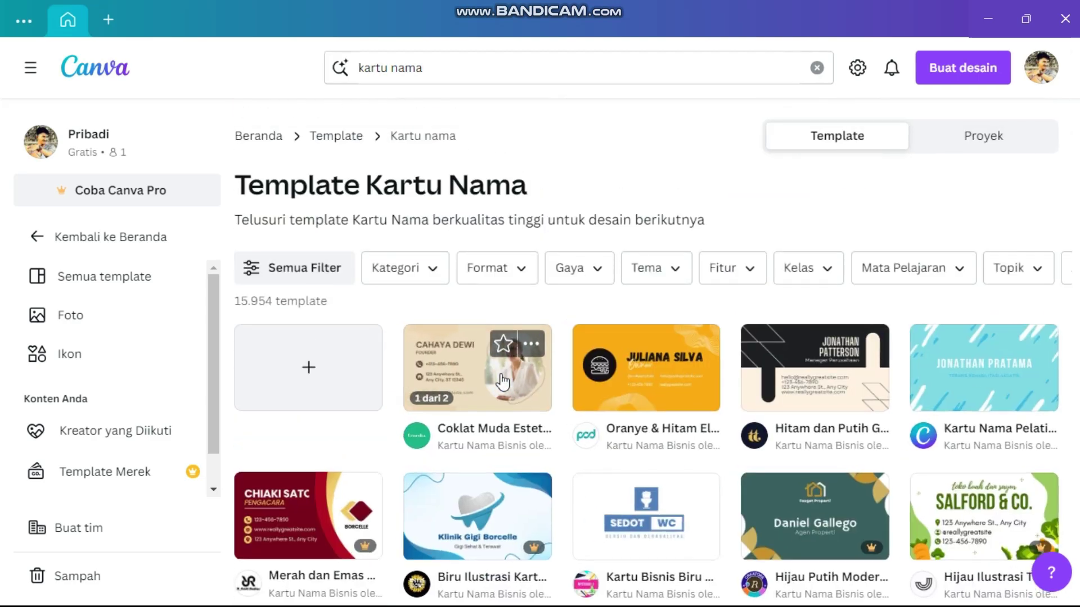
- Open the Coklat Muda Estetik template for editing and delete its portrait photo, keeping the oval frame
left_click(515, 382)
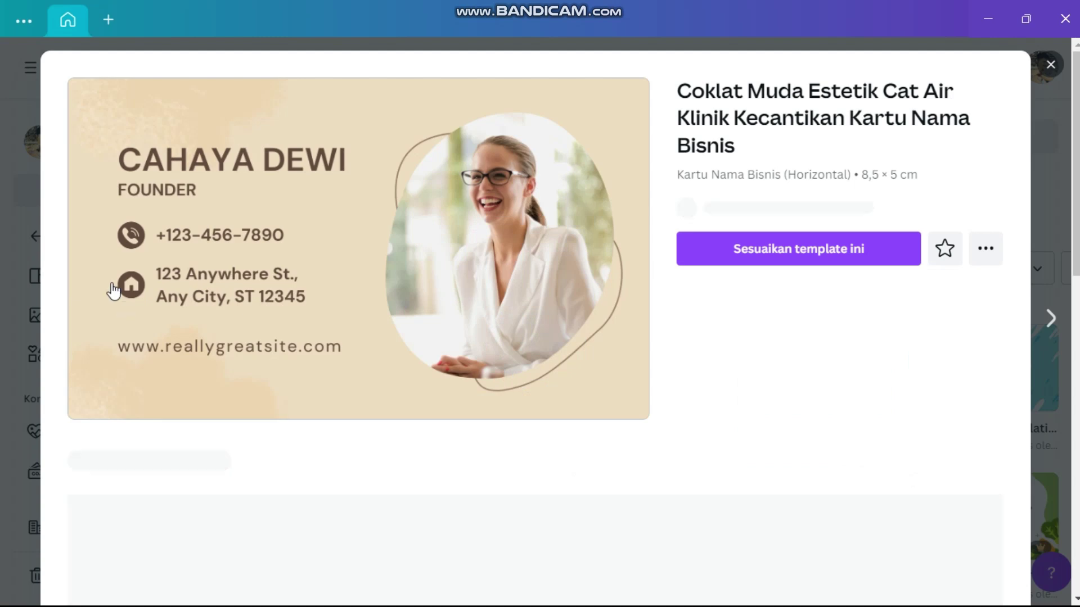
left_click(799, 248)
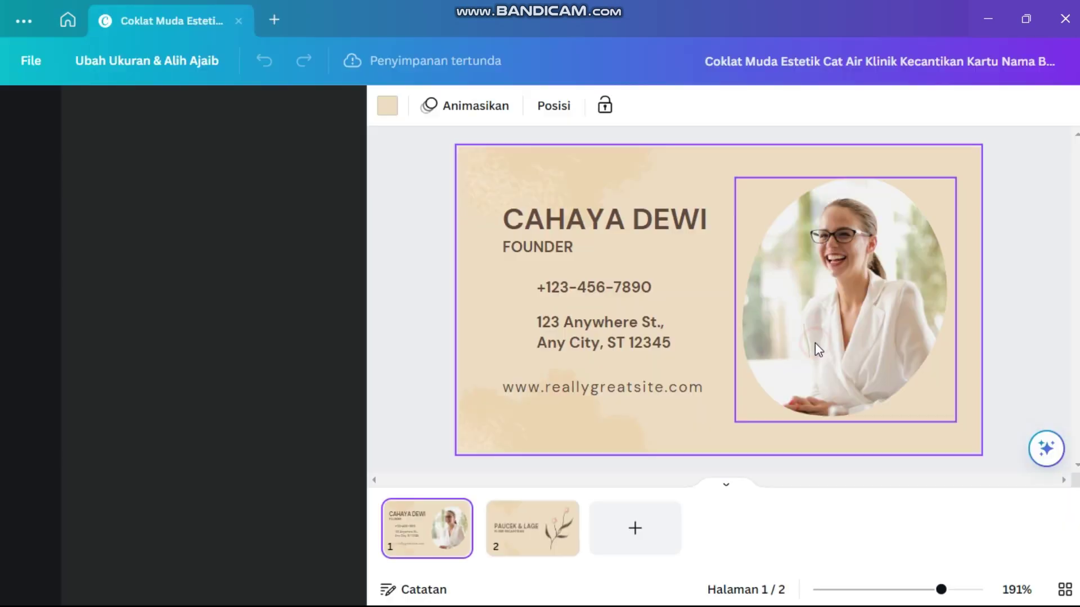
left_click(815, 342)
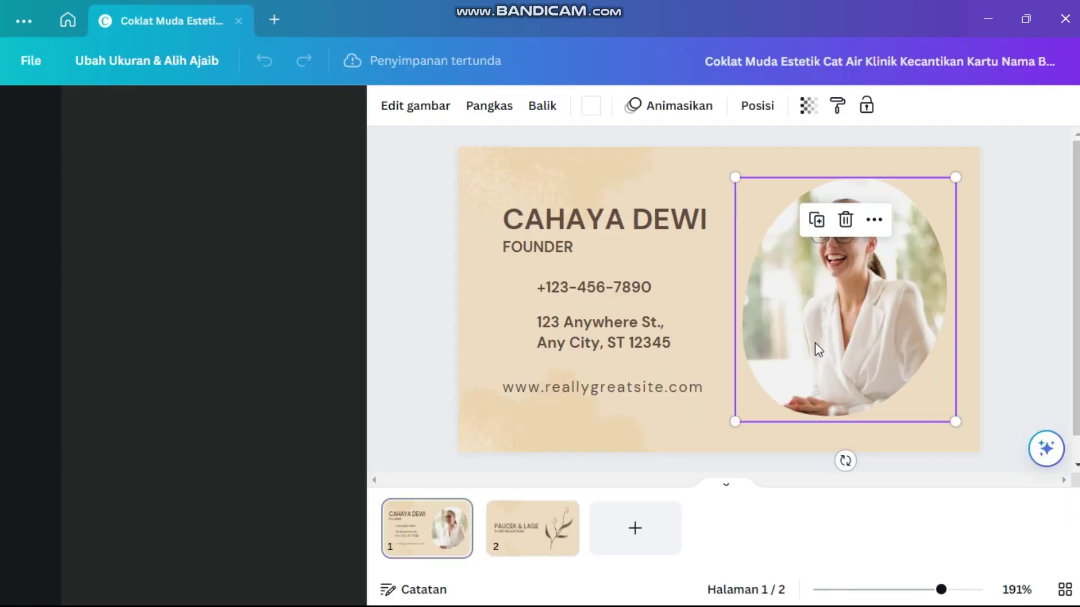
left_click(845, 223)
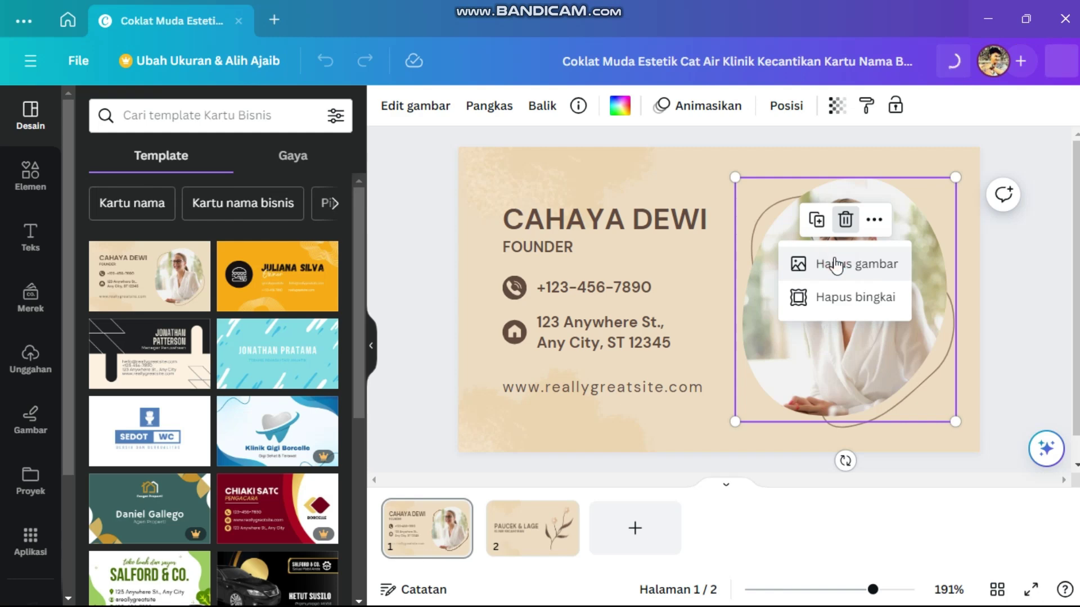
left_click(836, 266)
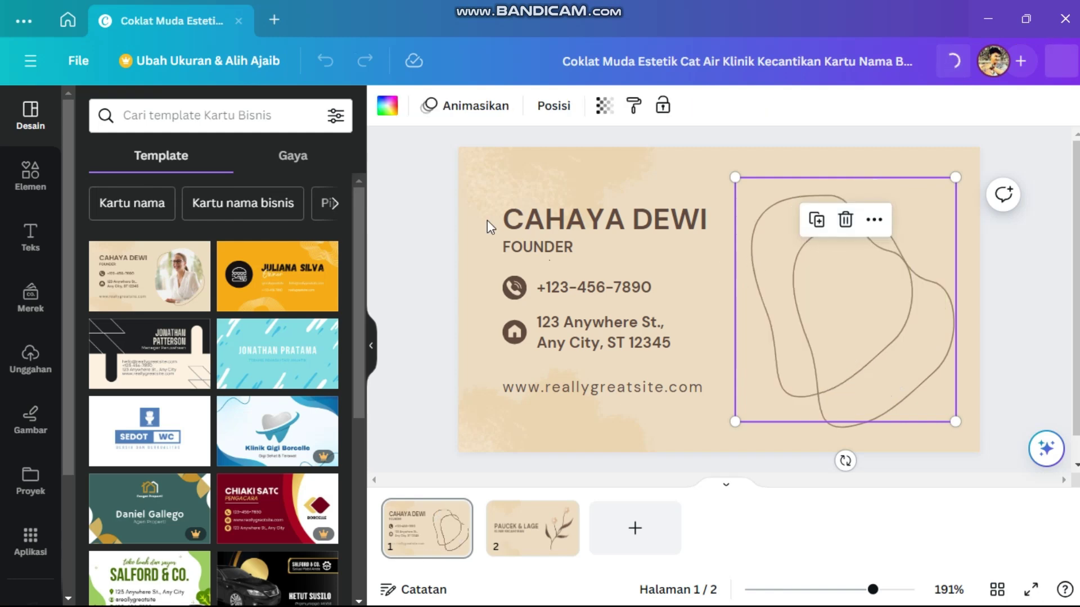
left_click(505, 194)
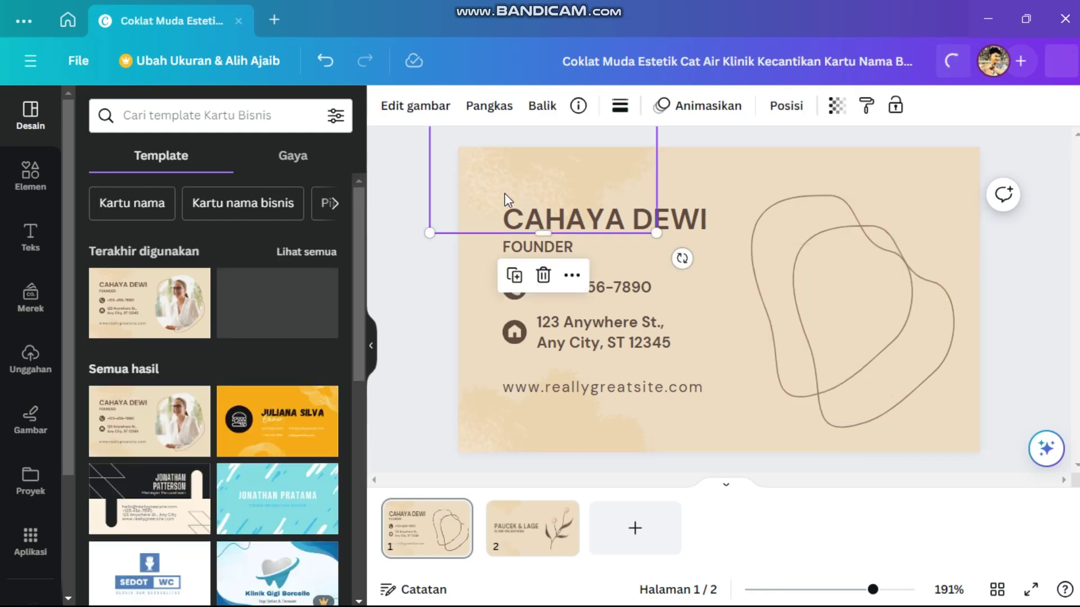
left_click(832, 301)
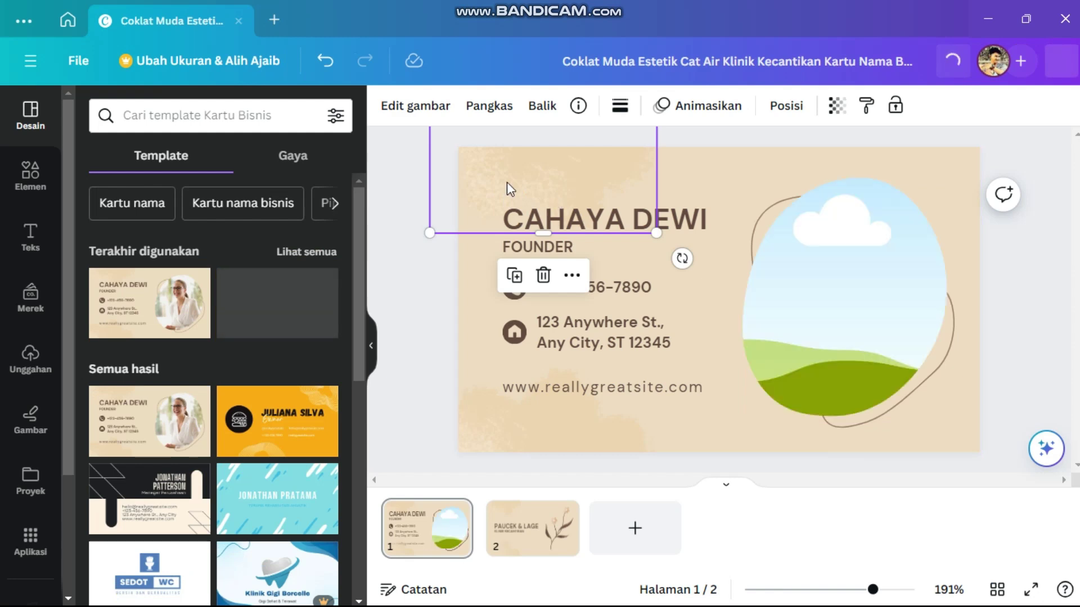
left_click(441, 291)
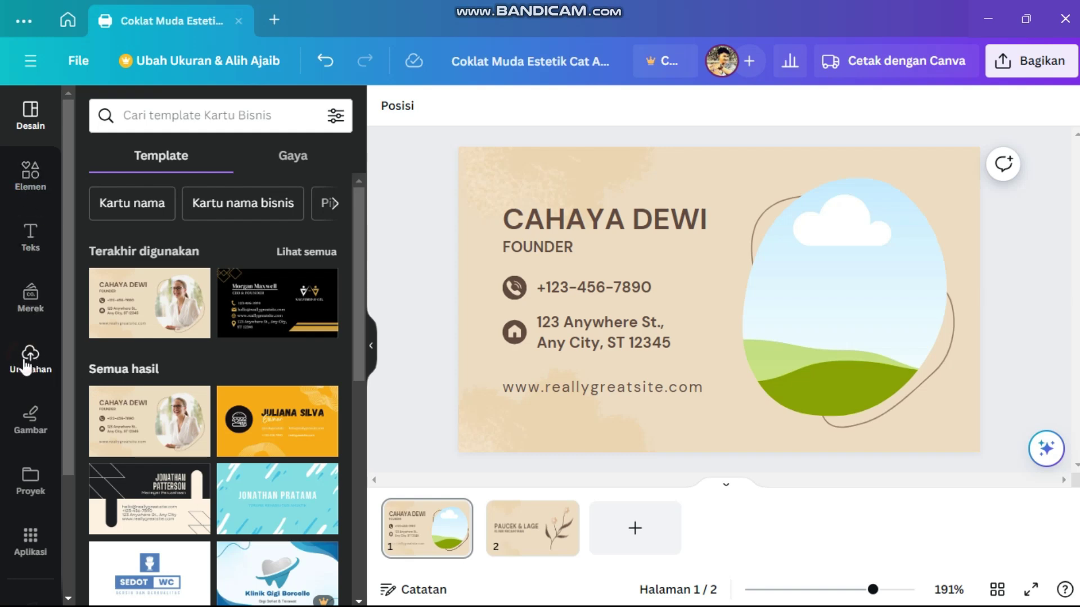
- Upload the beach photo IMG_0159 from the computer to Canva's uploads
left_click(26, 365)
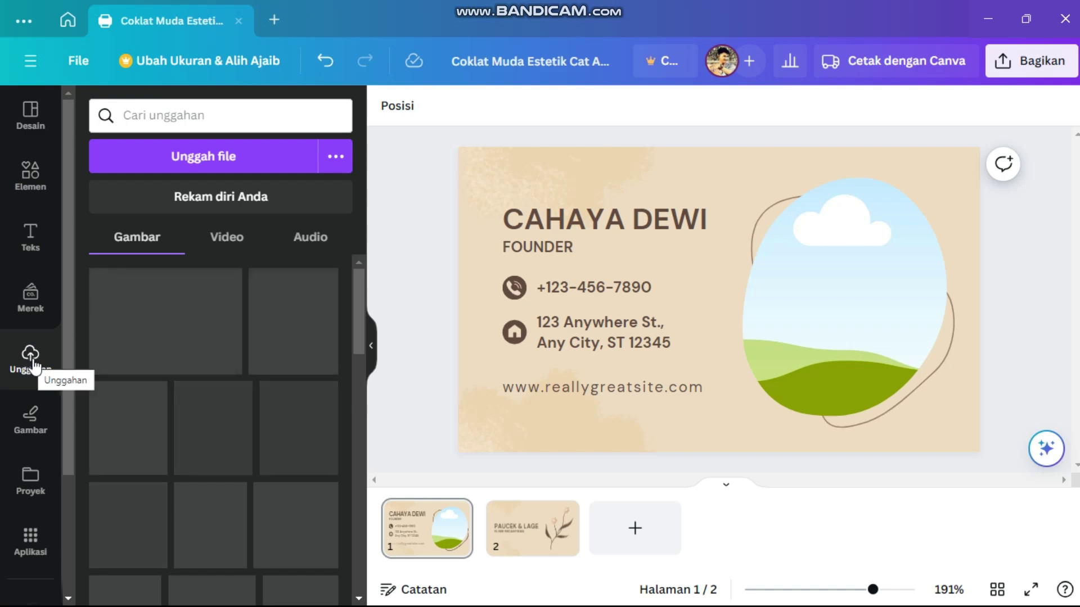
left_click(193, 158)
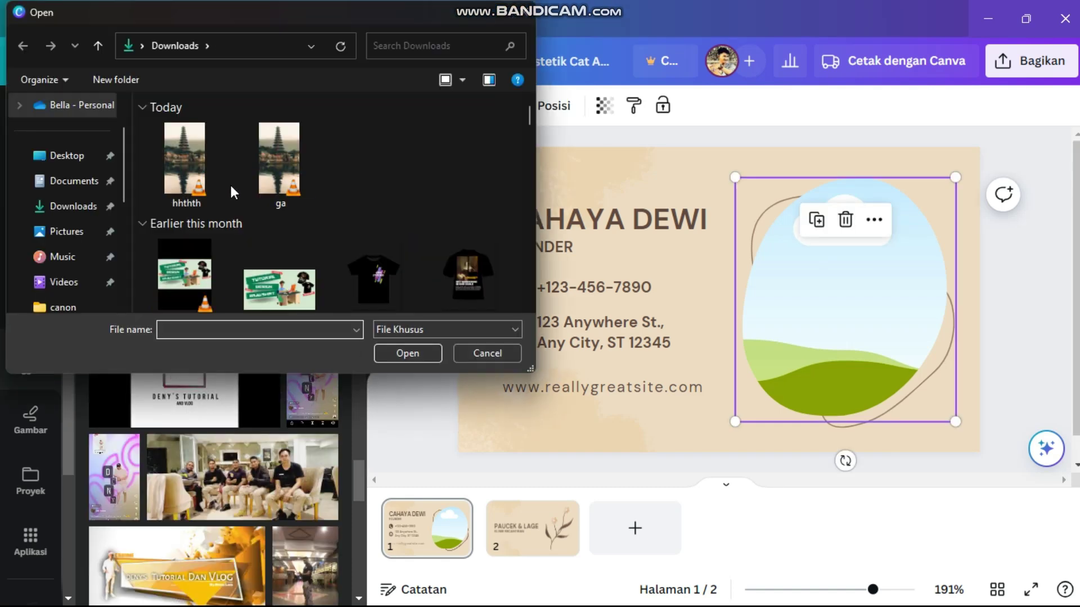
scroll(231, 188, "down", 3)
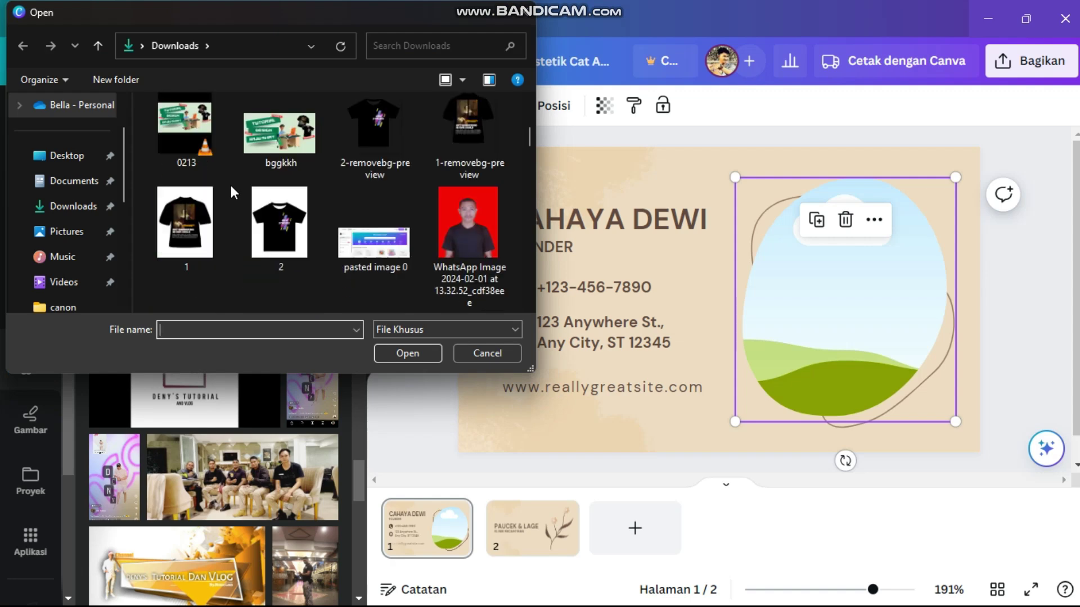
scroll(231, 185, "down", 3)
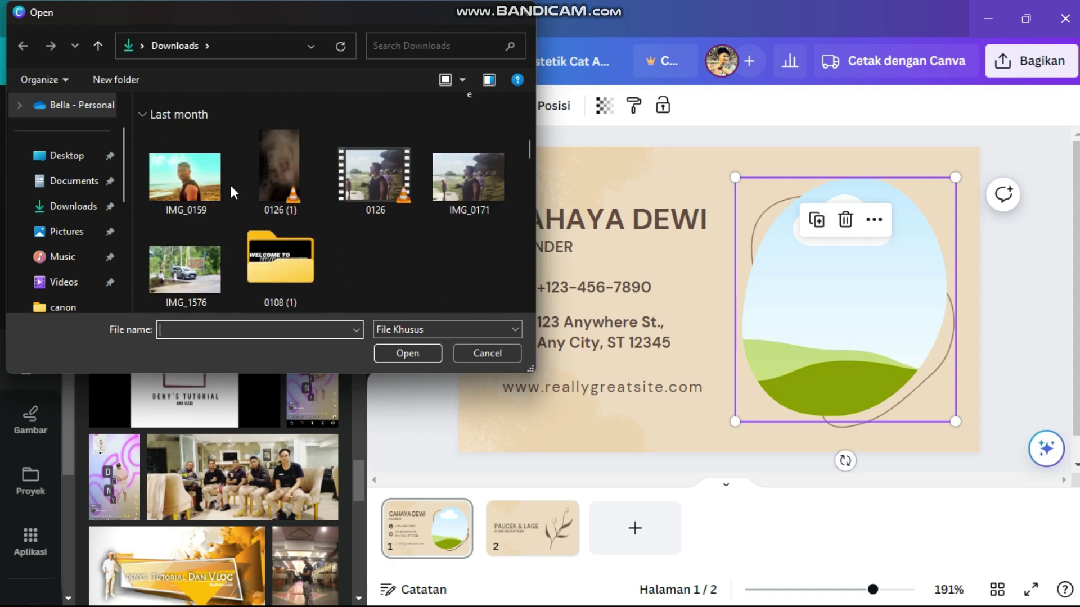
left_click(161, 163)
left_click(393, 352)
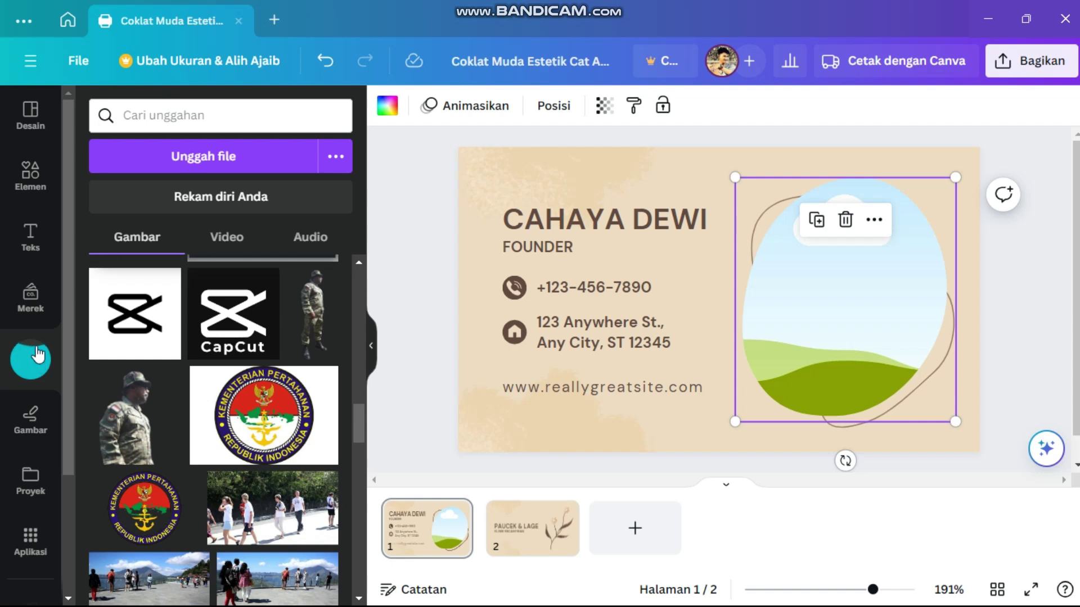
- Place the uploaded beach photo inside the card's empty oval frame
mouse_move(162, 286)
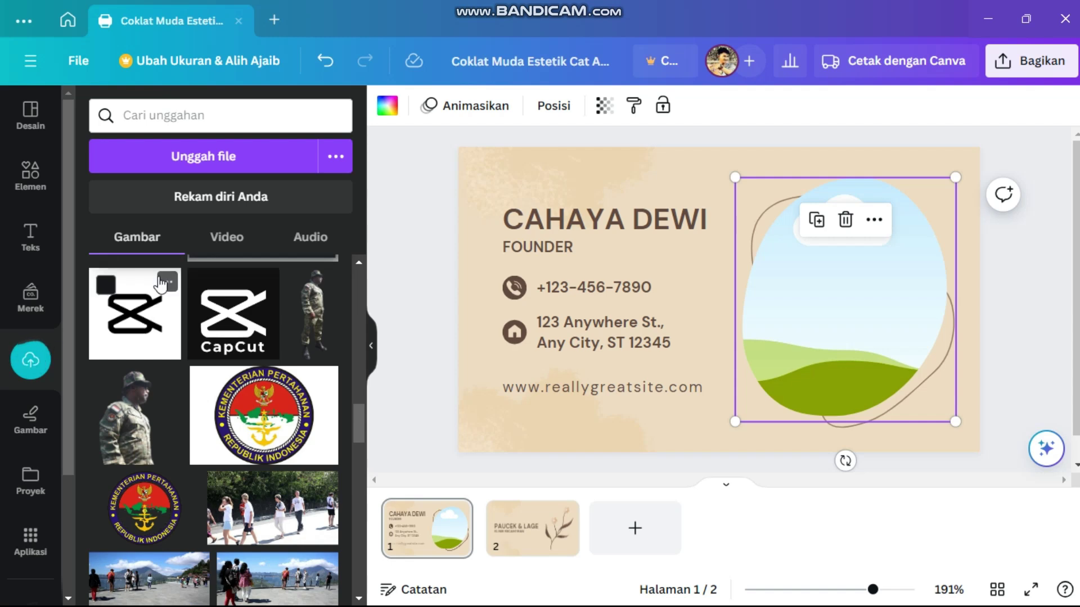
scroll(161, 285, "up", 5)
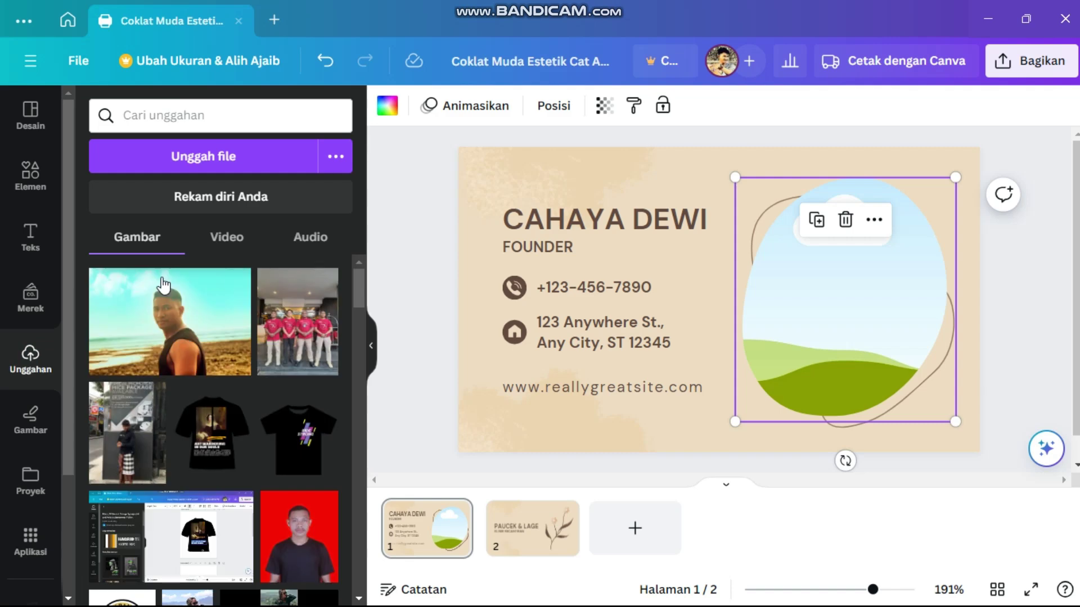
left_click(167, 326)
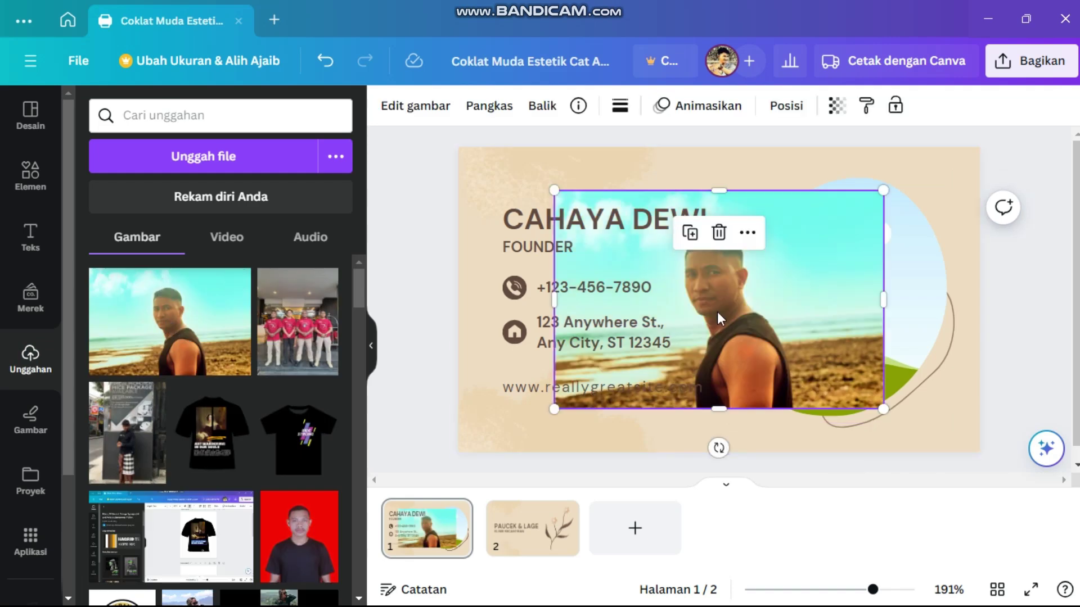
left_click_drag(717, 312, 830, 305)
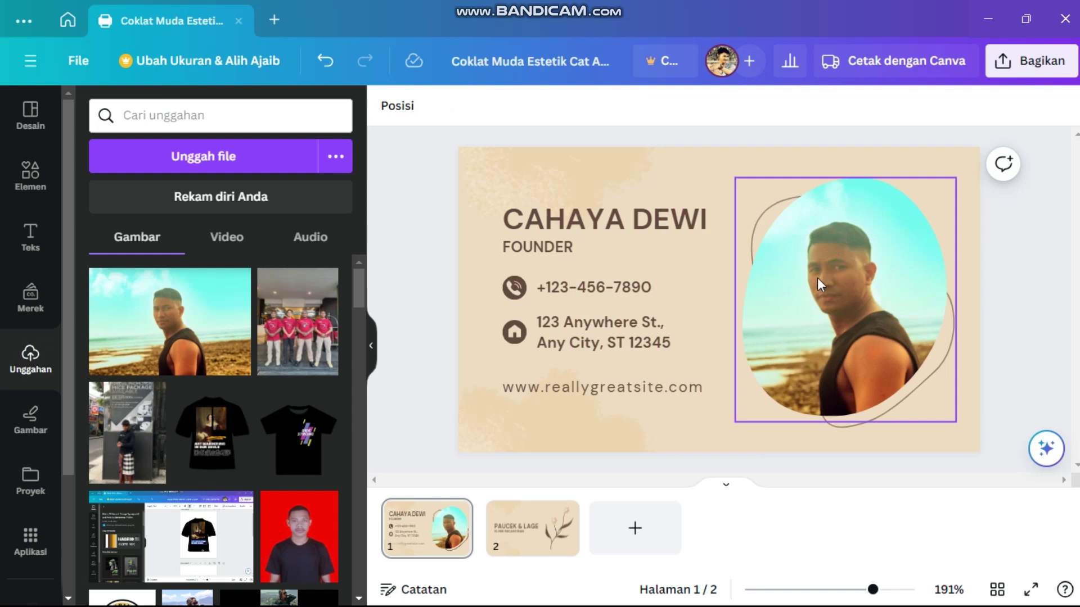
- Rename the CAHAYA DEWI heading to DENY'S SURFING and widen it to fit one line
left_click(699, 226)
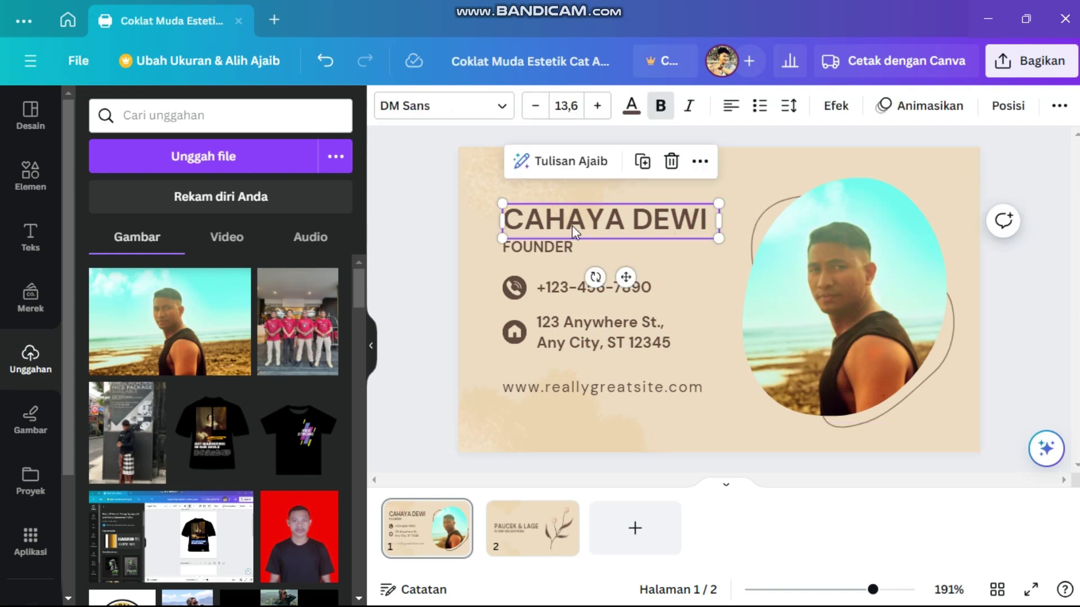
double_click(712, 226)
key("BackSpace")
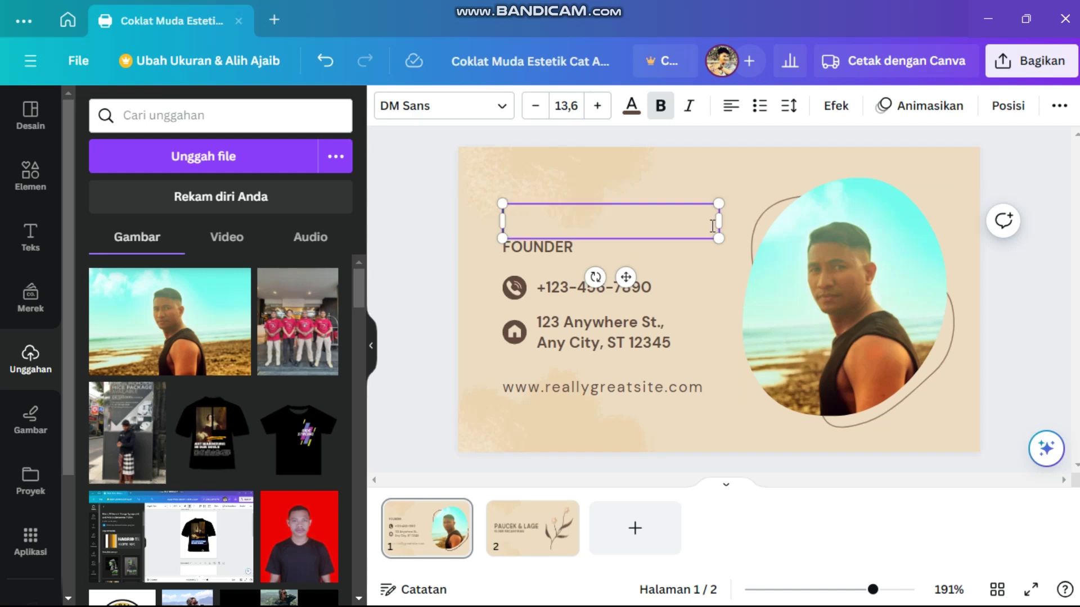
type("DEN")
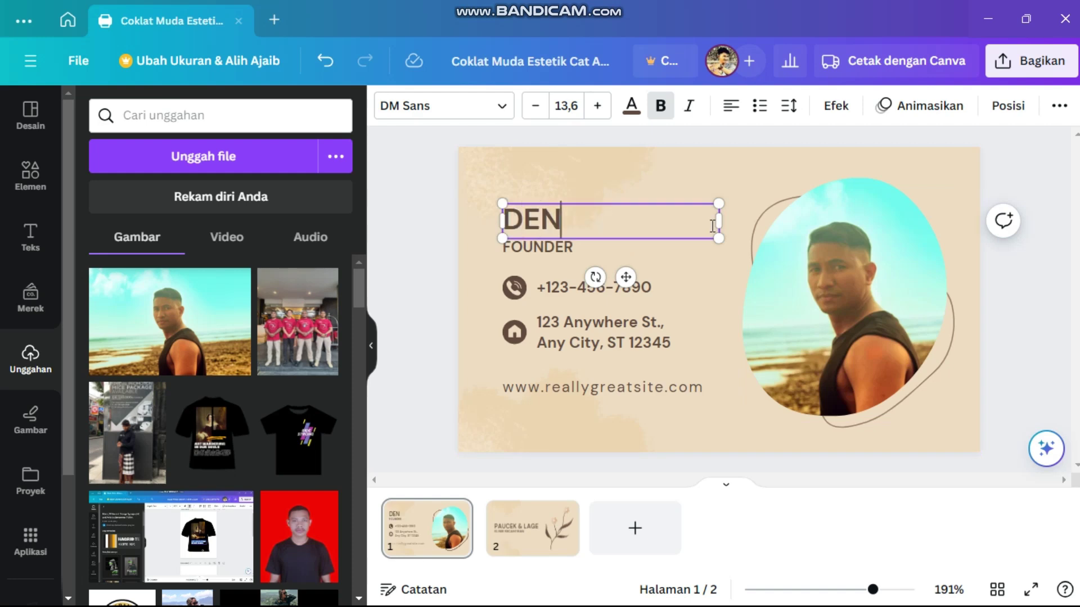
type("YS")
key("BackSpace")
type("'S")
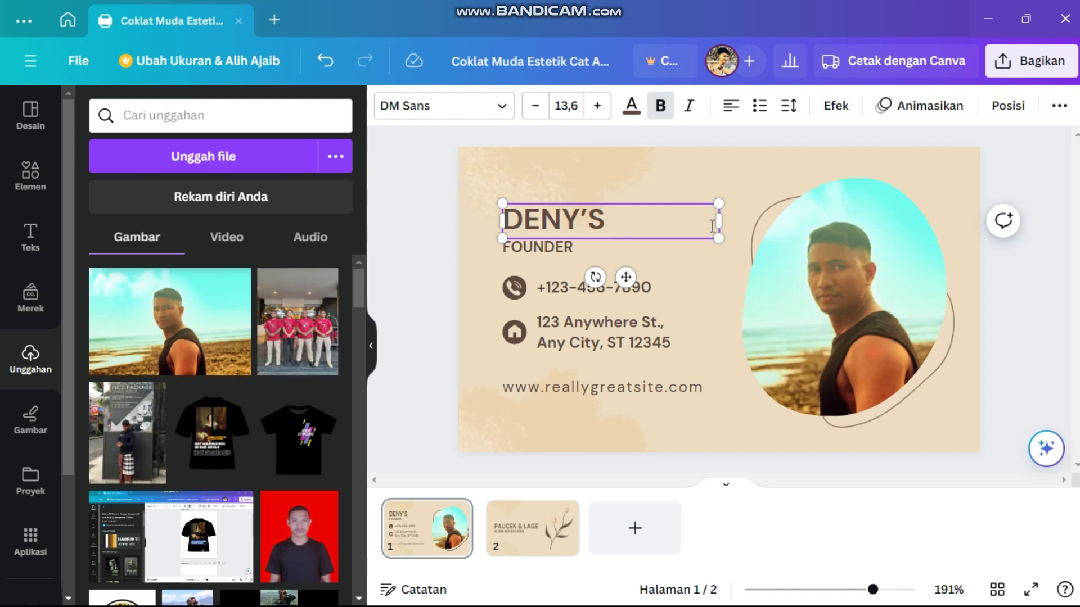
type(" SURFING")
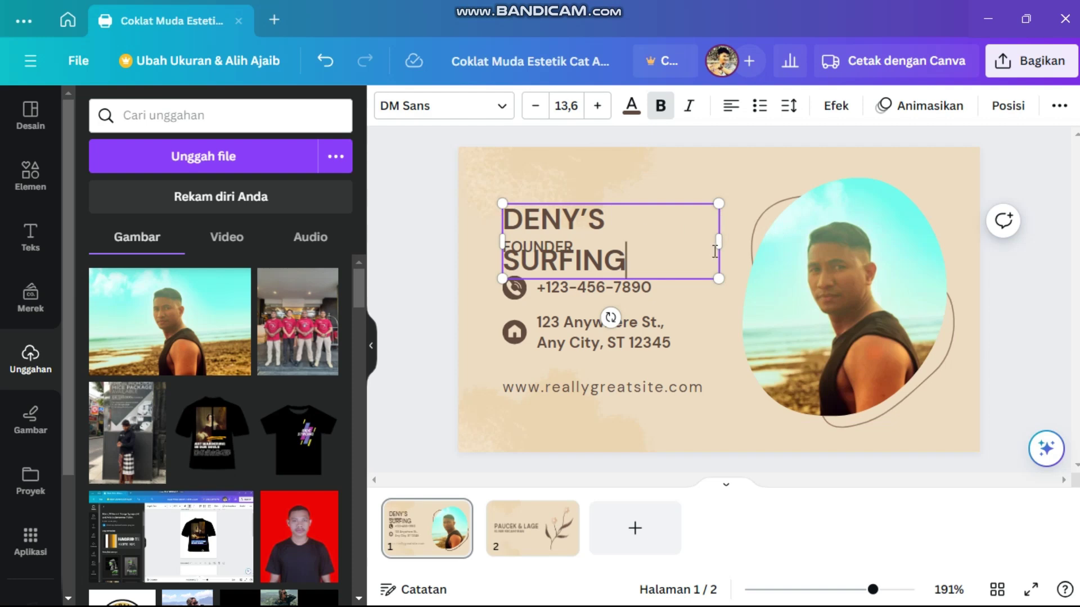
left_click_drag(720, 237, 750, 238)
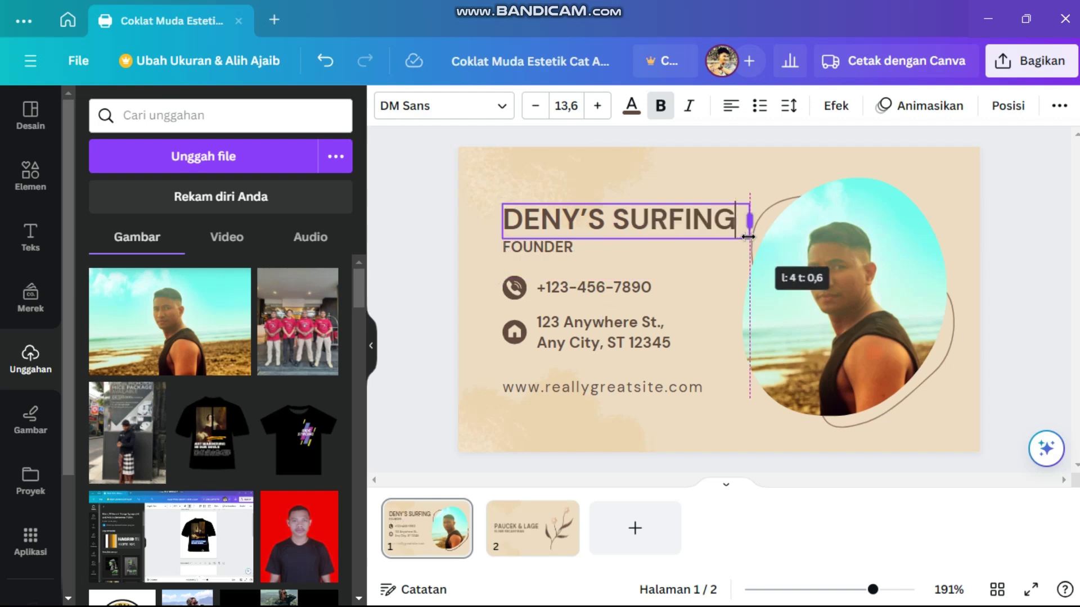
left_click(706, 253)
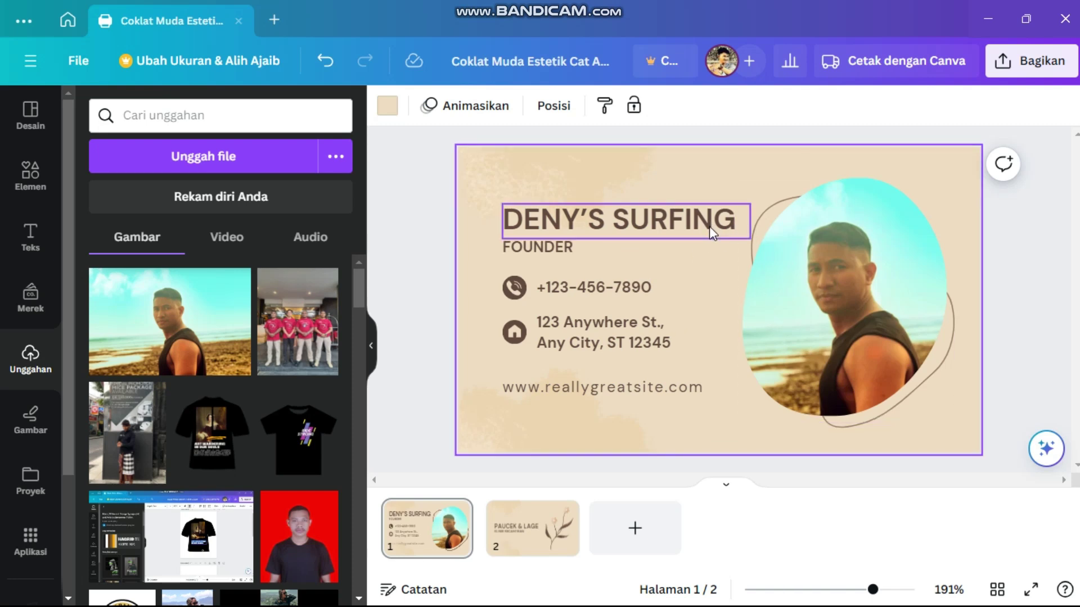
- Change the heading text from DENY'S SURFING to DENY'S TUTORIAL AND VLOG
left_click(738, 231)
left_click(738, 226)
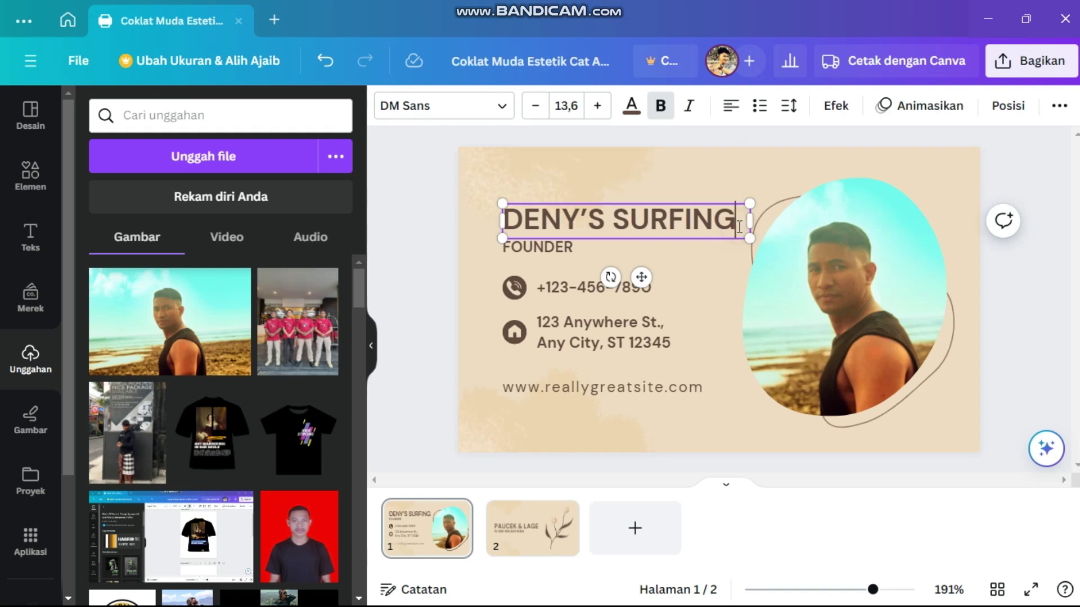
key("BackSpace")
key("BackSpace")
key("BackSpace")
key("BackSpace")
key("BackSpace")
key("BackSpace")
key("BackSpace")
key("BackSpace")
key("BackSpace")
key("BackSpace")
key("BackSpace")
key("BackSpace")
key("BackSpace")
key("BackSpace")
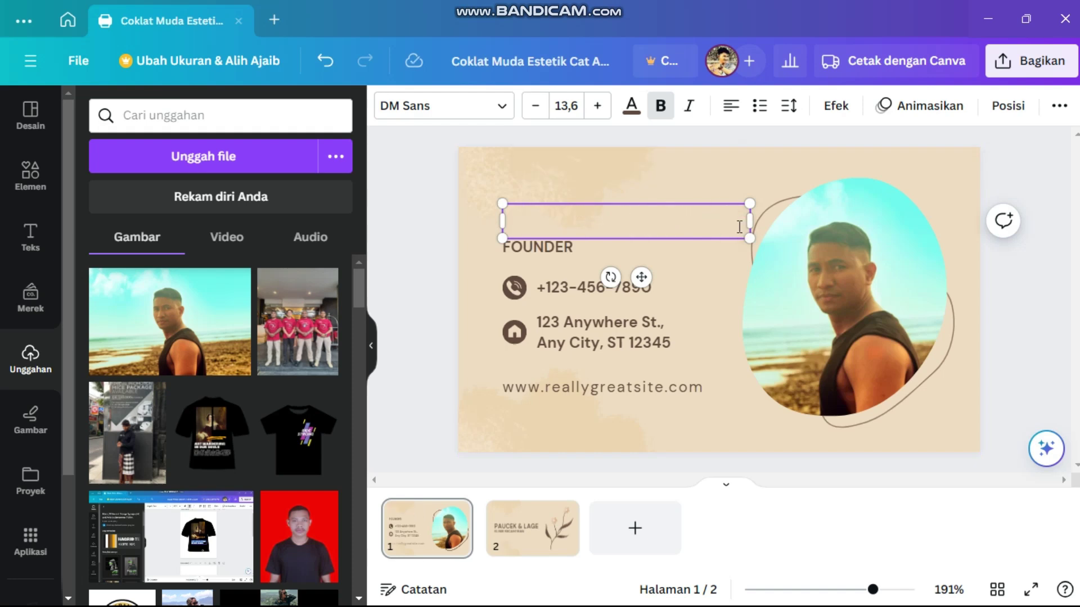
type("DENY")
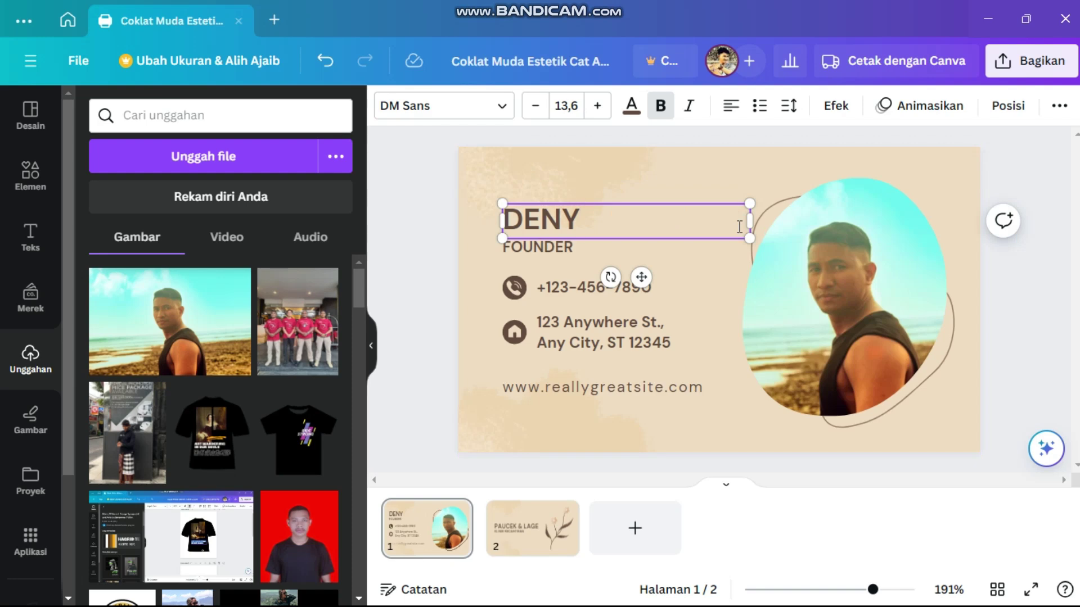
type("'S T")
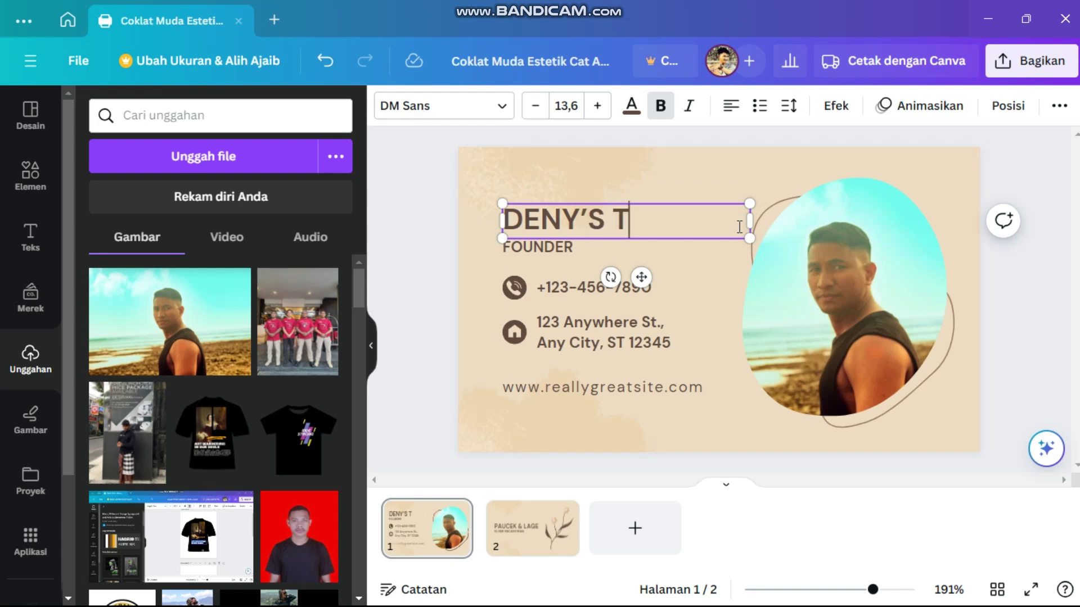
type("UTUORIA")
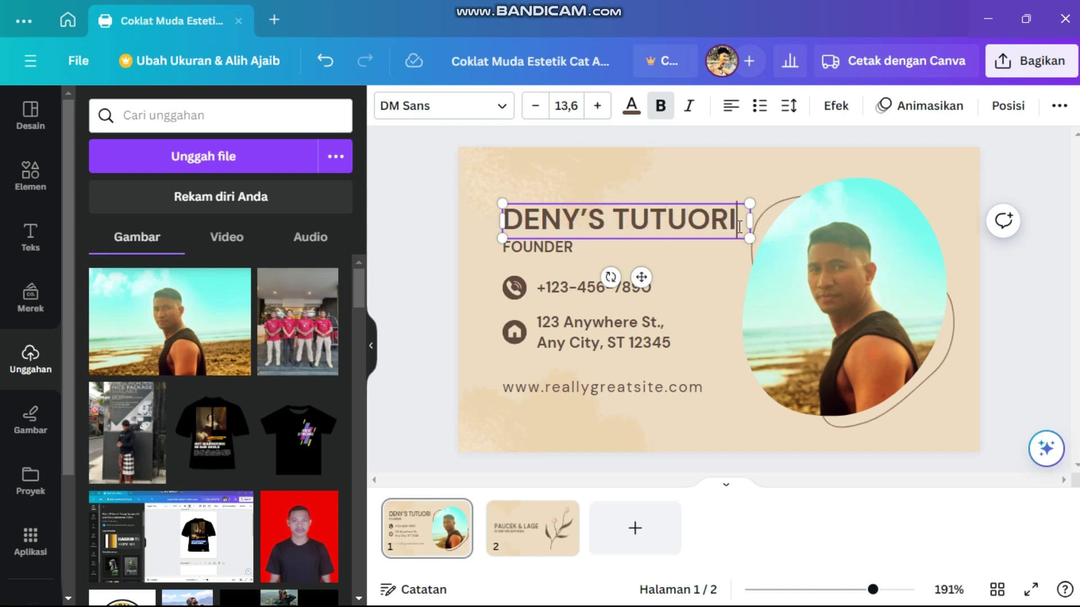
key("BackSpace")
key("BackSpace")
key("BackSpace")
key("BackSpace")
key("BackSpace")
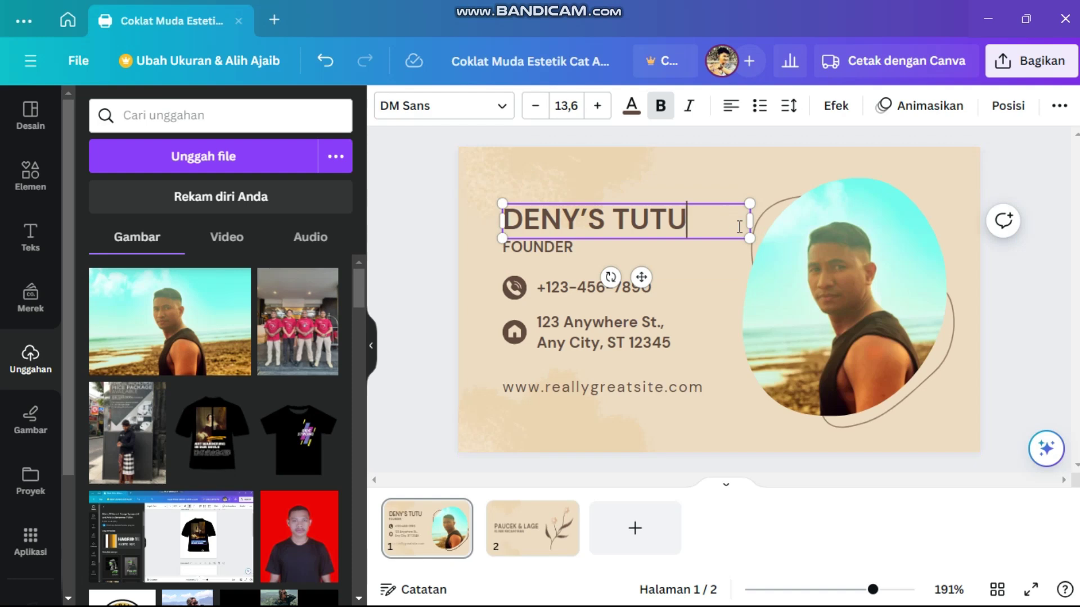
type("ORIAL")
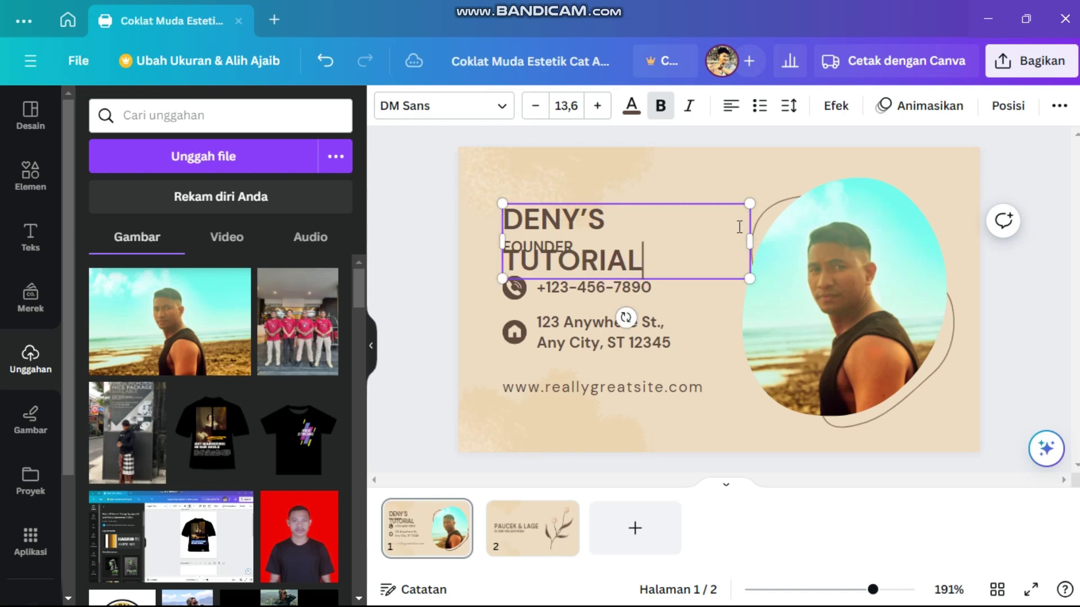
type(" AND VLOG")
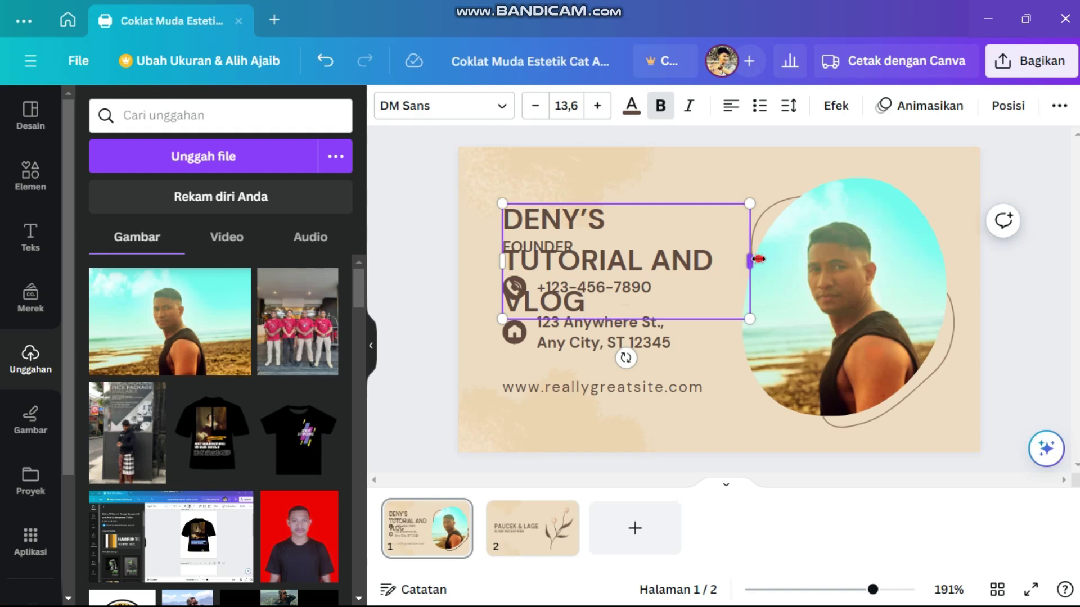
- Resize the name heading to 9,2, wrapped on two lines, and position it above FOUNDER
left_click_drag(751, 260, 934, 221)
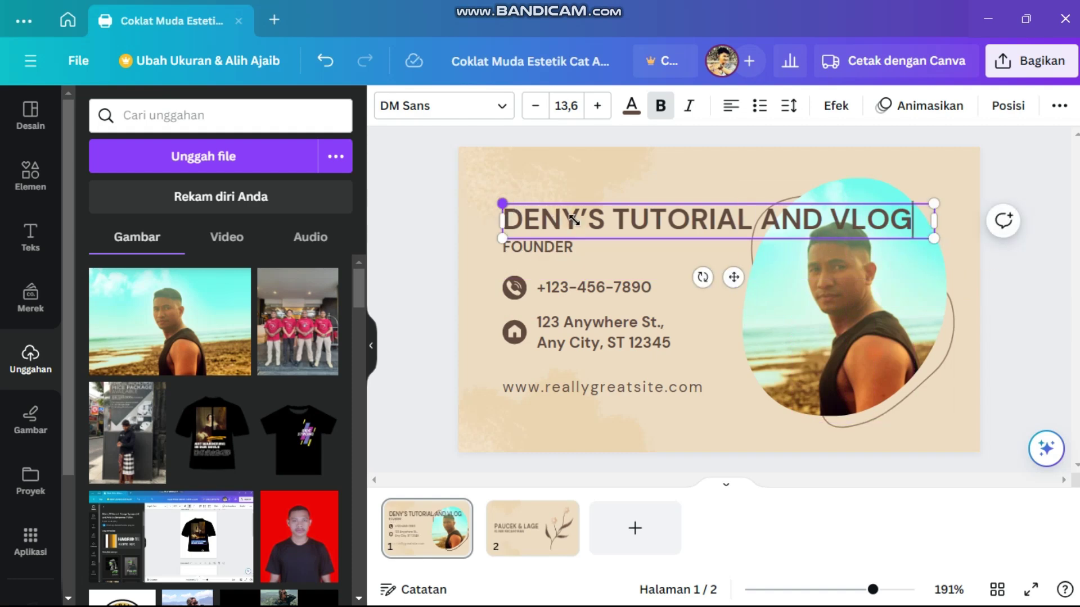
left_click_drag(573, 219, 681, 217)
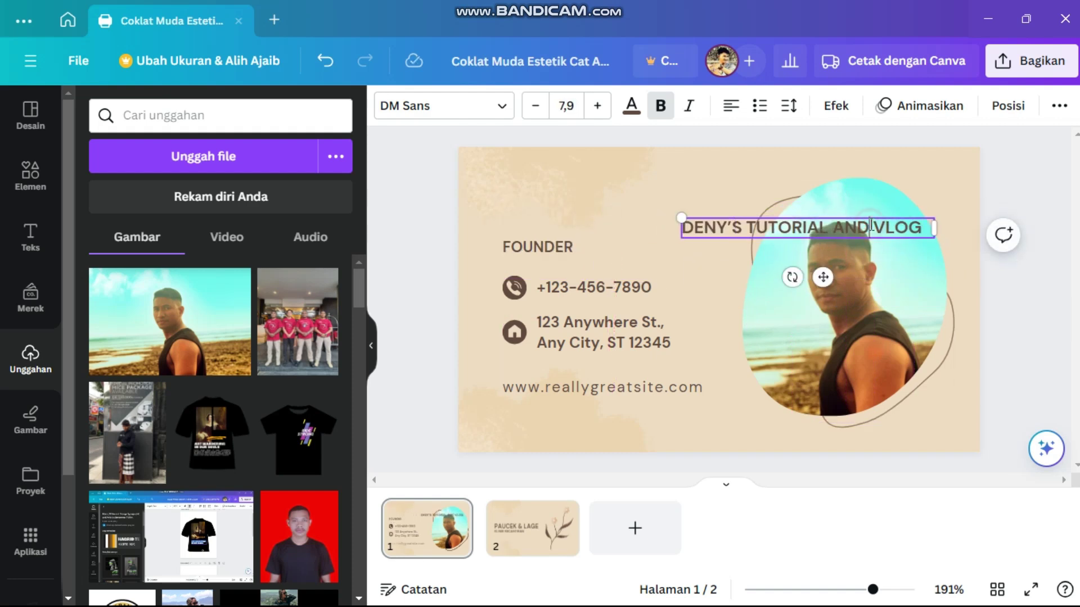
left_click_drag(823, 277, 629, 269)
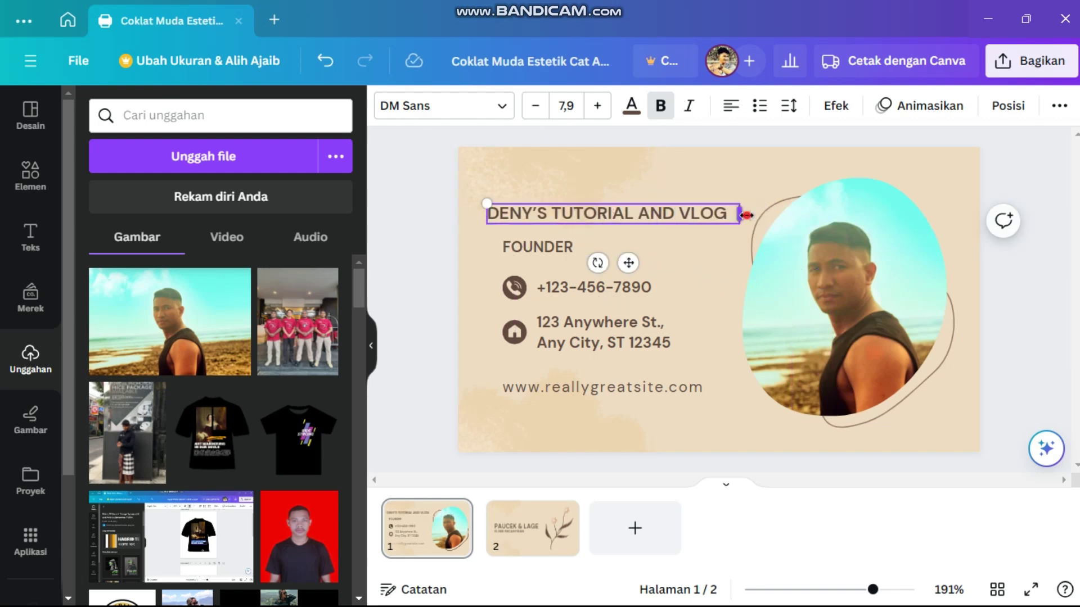
left_click_drag(746, 215, 673, 215)
left_click_drag(487, 204, 450, 199)
left_click(682, 265)
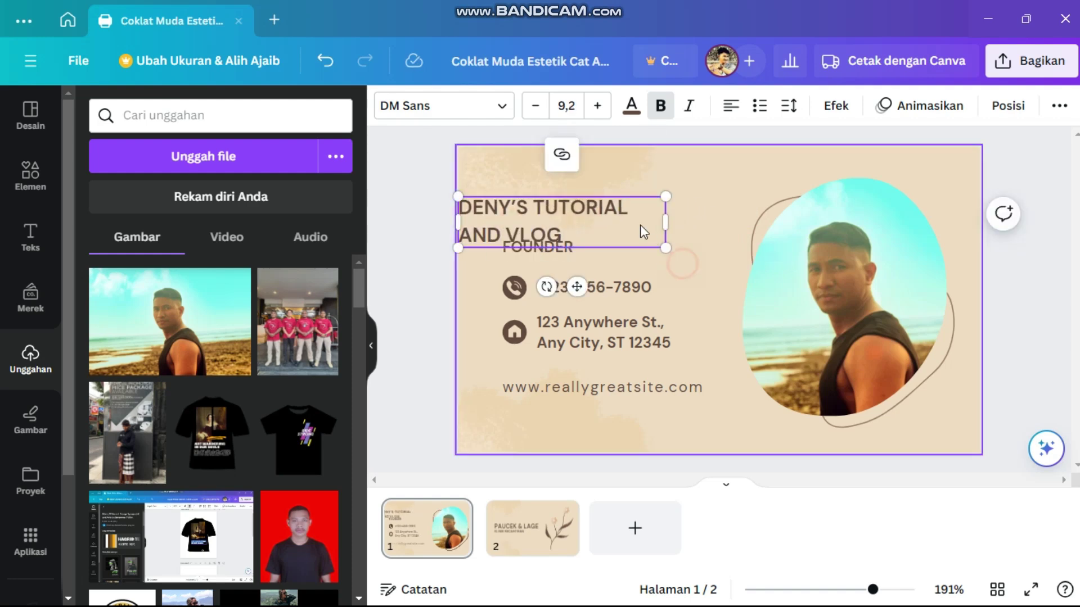
left_click_drag(652, 224, 685, 215)
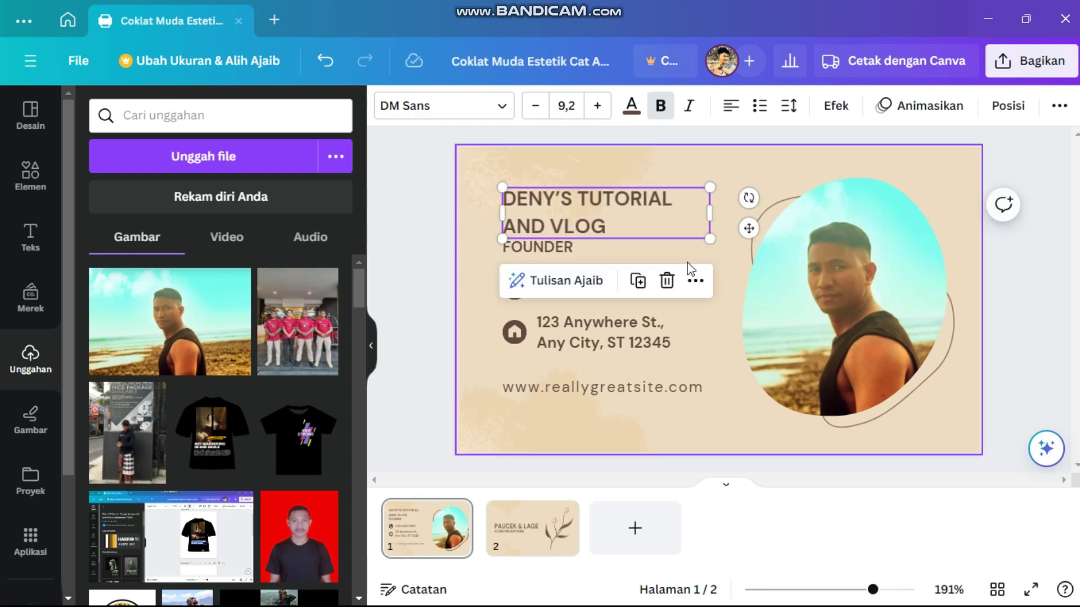
left_click(755, 196)
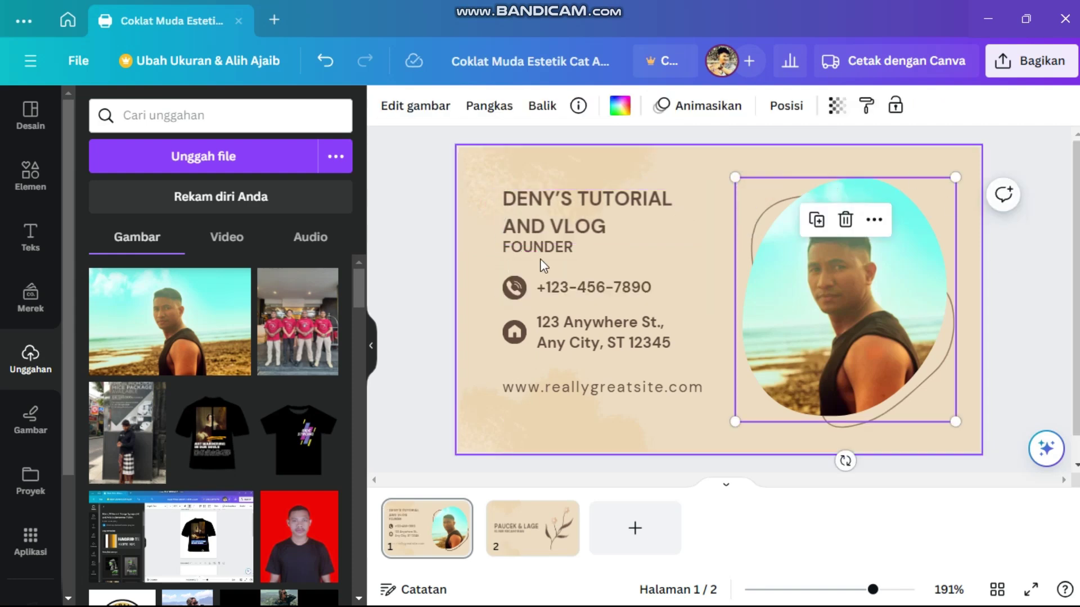
- Widen the name heading onto a single line at size 8,8 along the upper left
left_click(624, 206)
left_click_drag(712, 215, 795, 213)
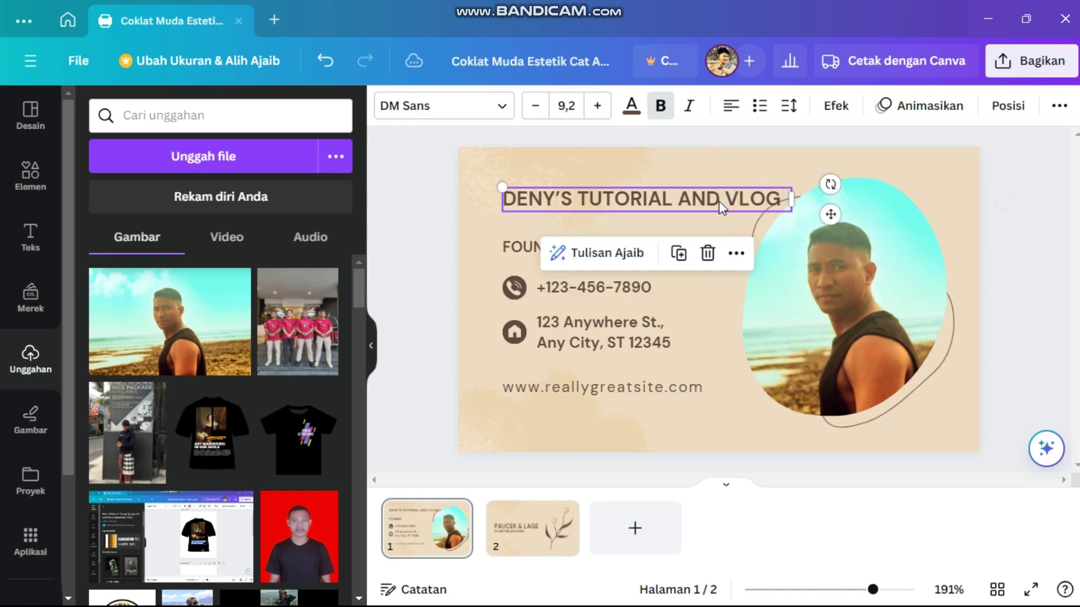
left_click_drag(713, 205, 681, 219)
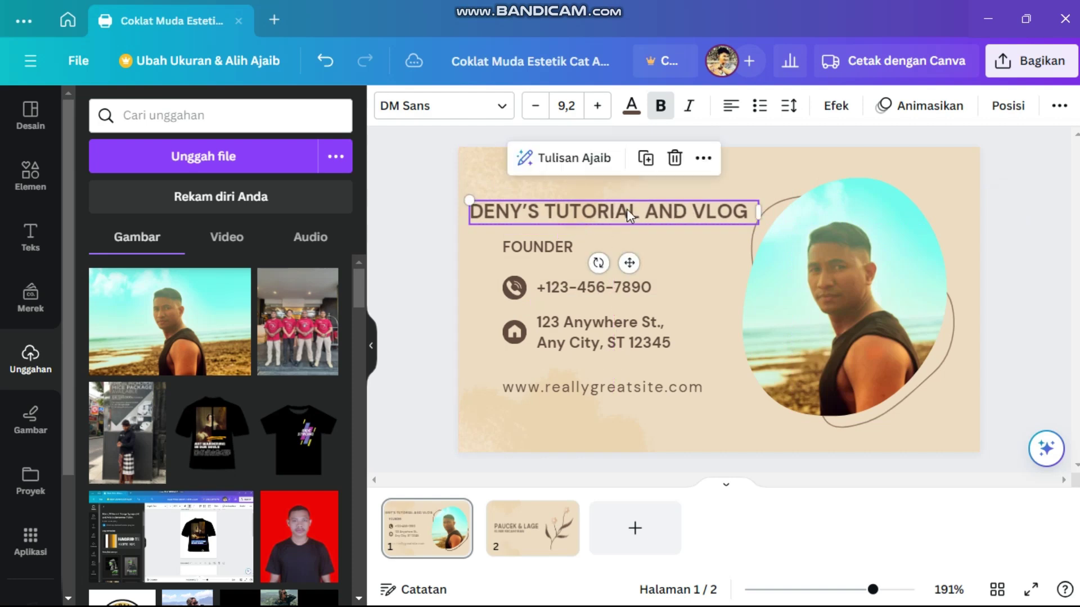
left_click_drag(470, 199, 483, 203)
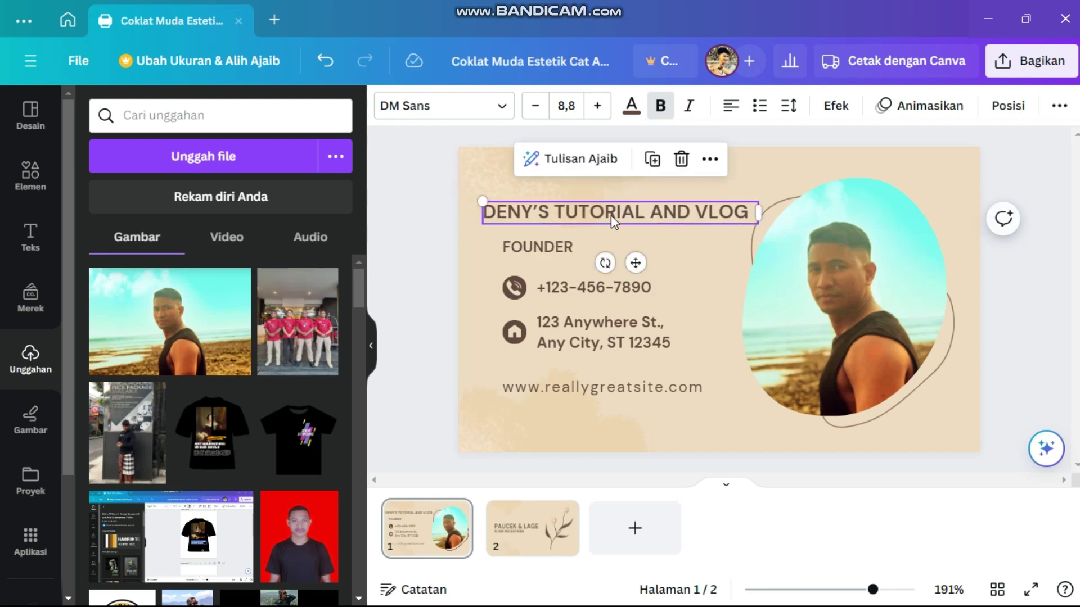
- Change the FOUNDER title text to CREATOR
left_click(632, 261)
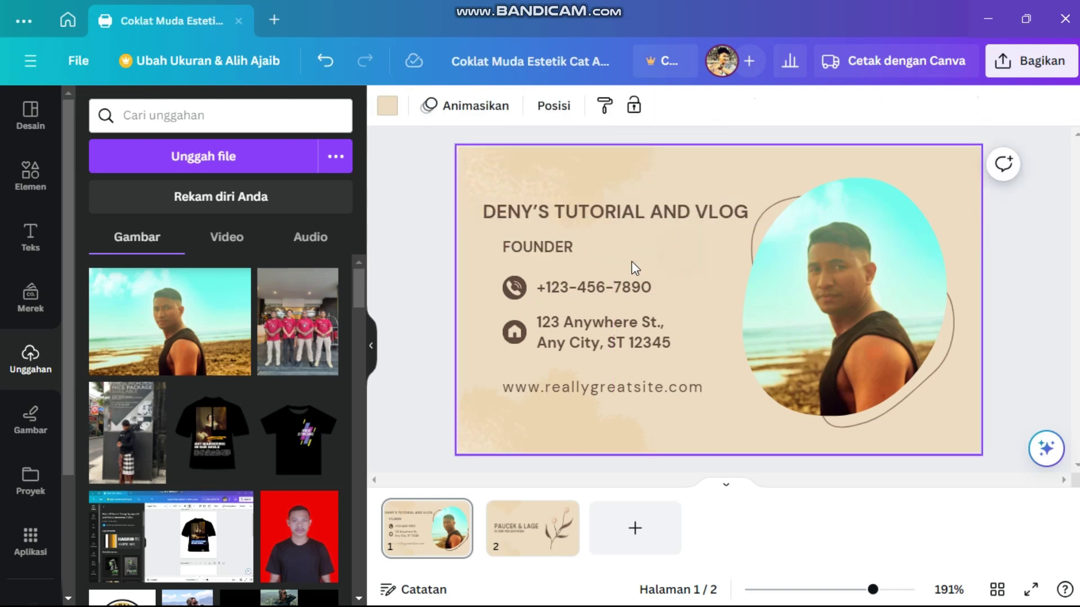
left_click(562, 250)
left_click(579, 247)
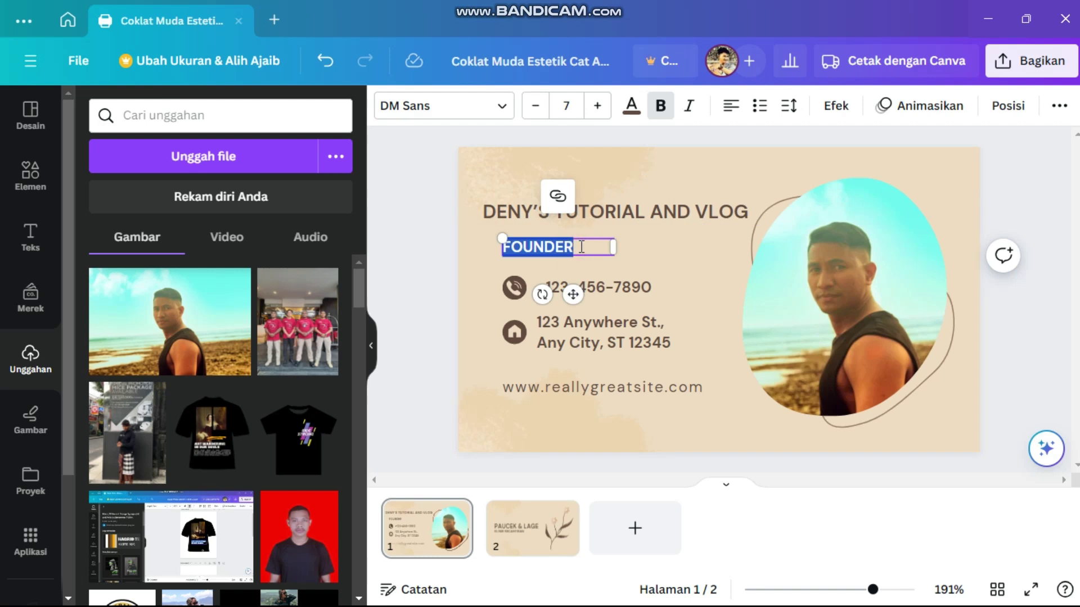
type("EATOR")
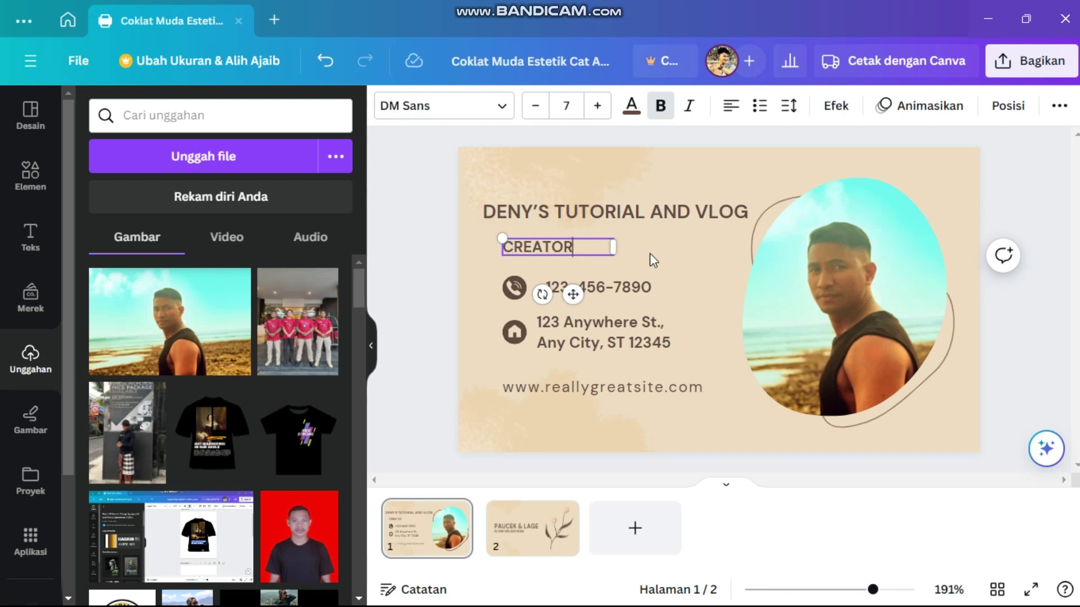
left_click(618, 248)
- Shrink CREATOR to size 6,2 and align it beneath the name heading's left edge
left_click_drag(571, 242, 556, 232)
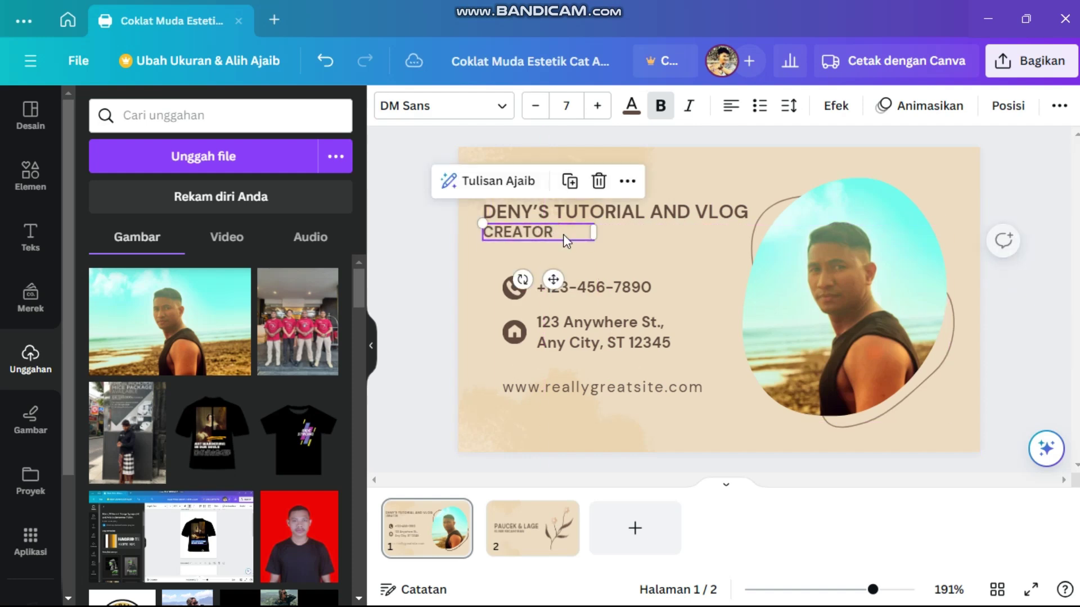
left_click_drag(483, 222, 509, 209)
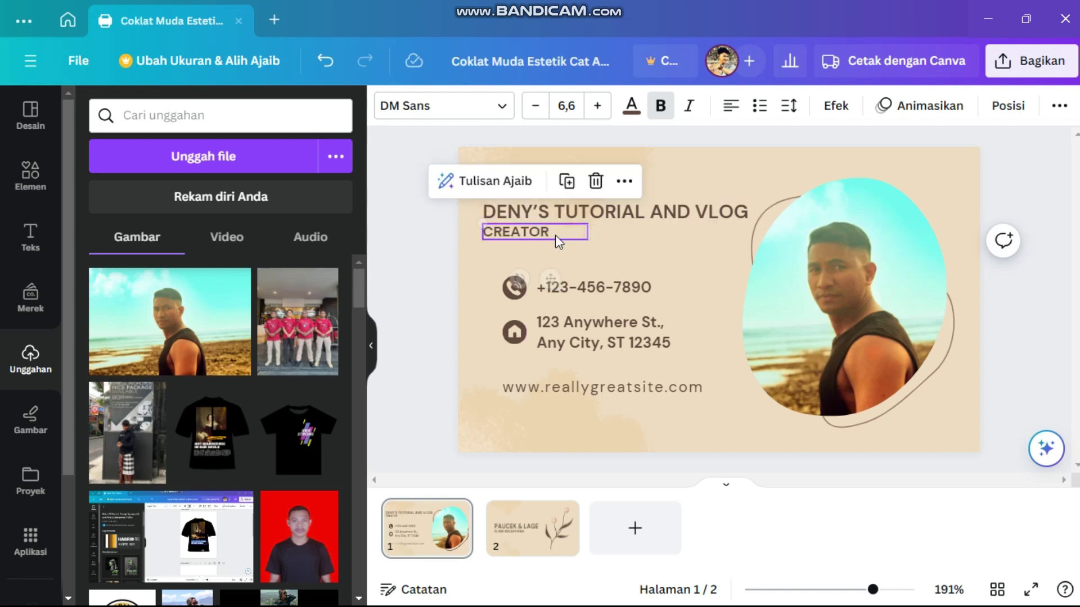
left_click(572, 252)
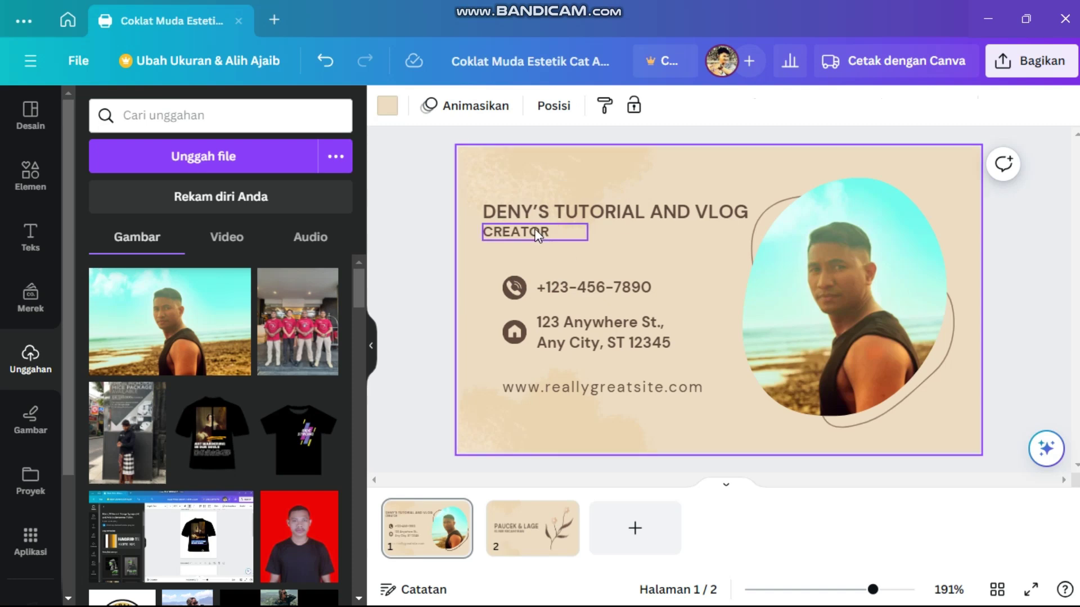
left_click(513, 230)
left_click_drag(484, 224, 490, 224)
left_click_drag(553, 240, 540, 234)
left_click(568, 244)
left_click(567, 253)
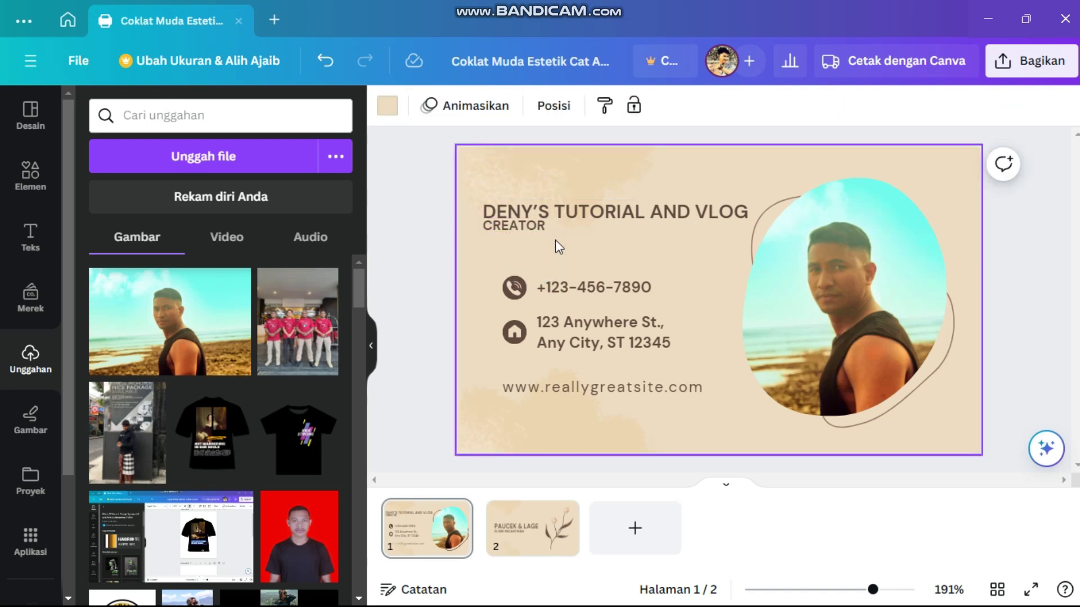
left_click(539, 230)
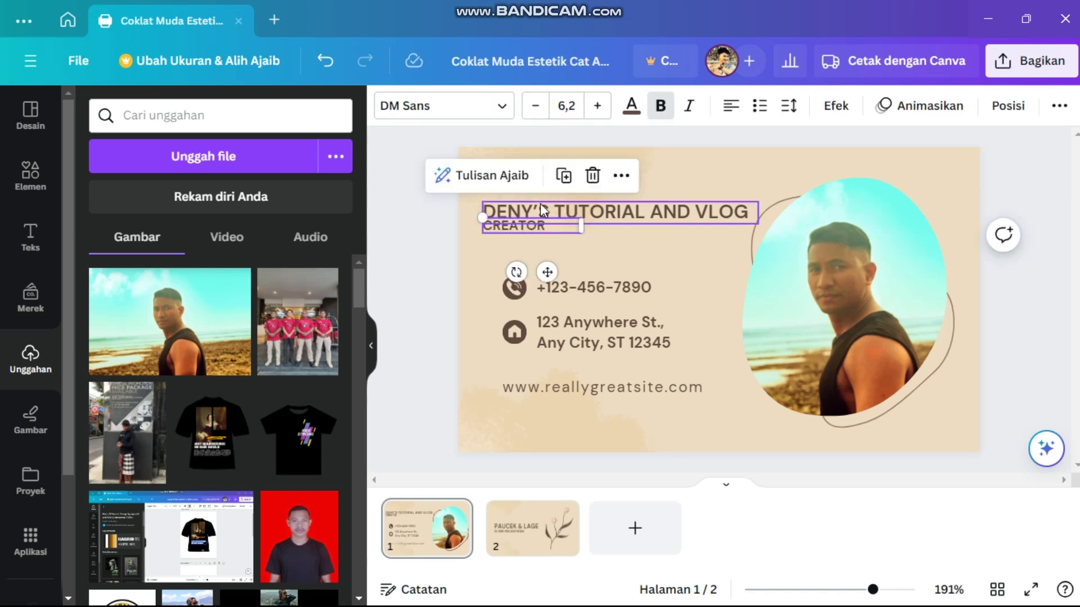
- Color the CREATOR text near-black #120C03 using the custom colour picker
left_click(631, 107)
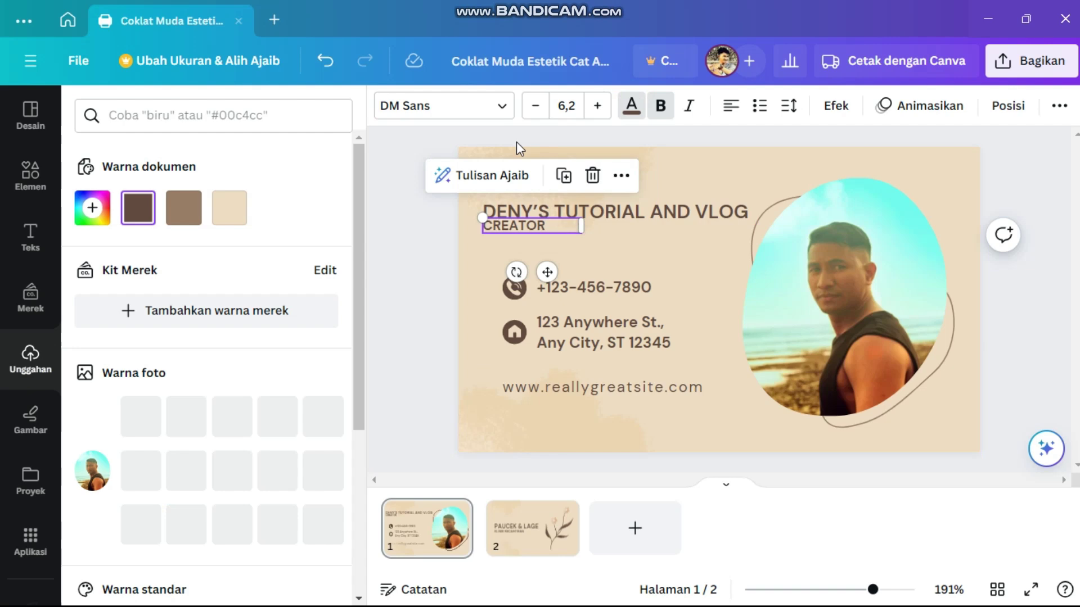
left_click(192, 216)
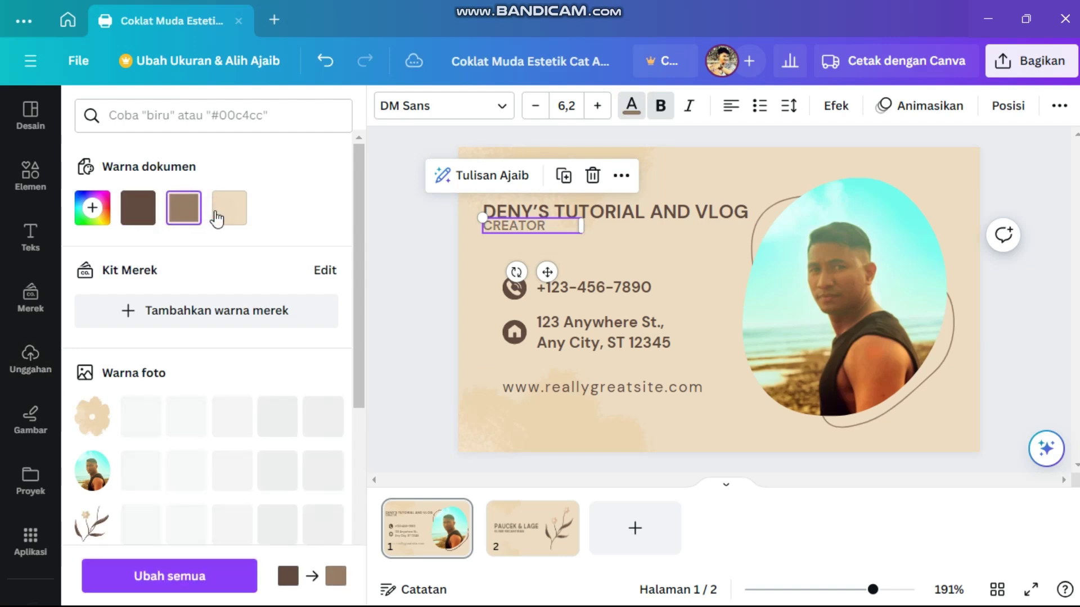
left_click(222, 214)
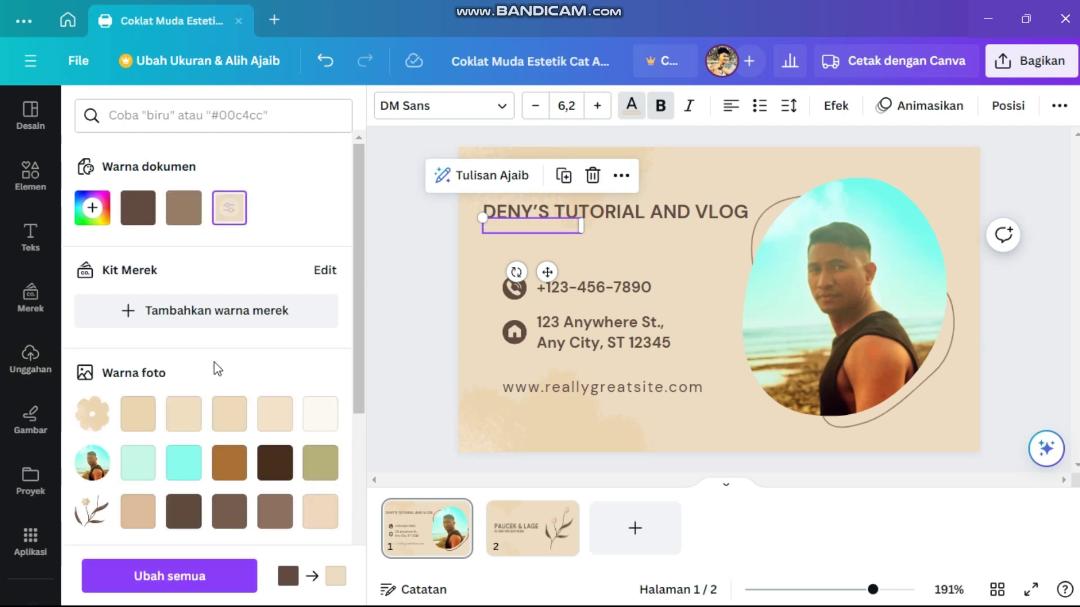
left_click(91, 209)
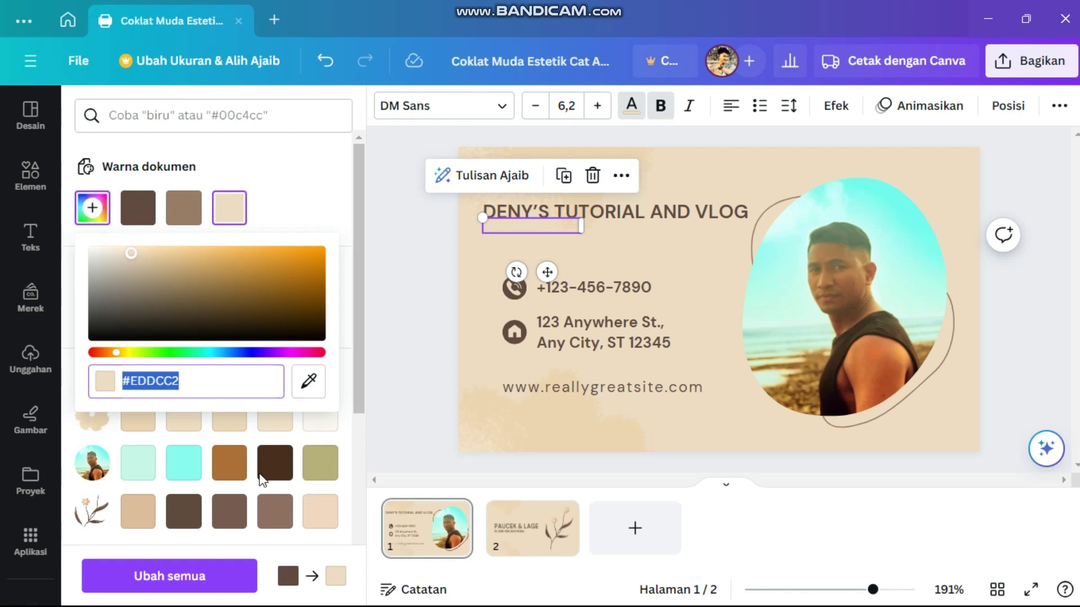
left_click(288, 335)
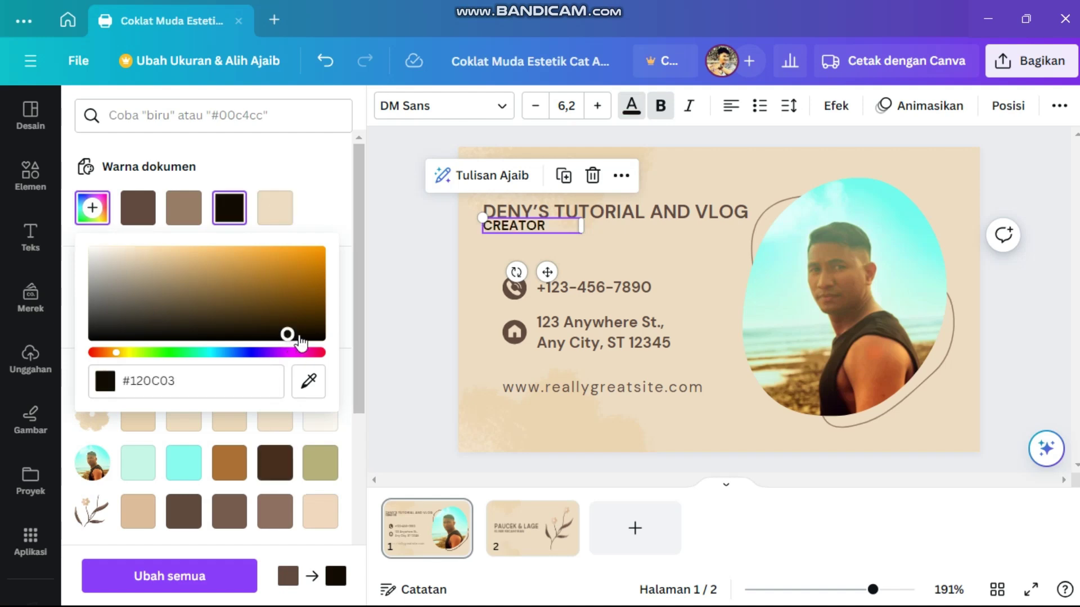
left_click_drag(287, 337, 298, 336)
left_click(697, 261)
left_click(696, 261)
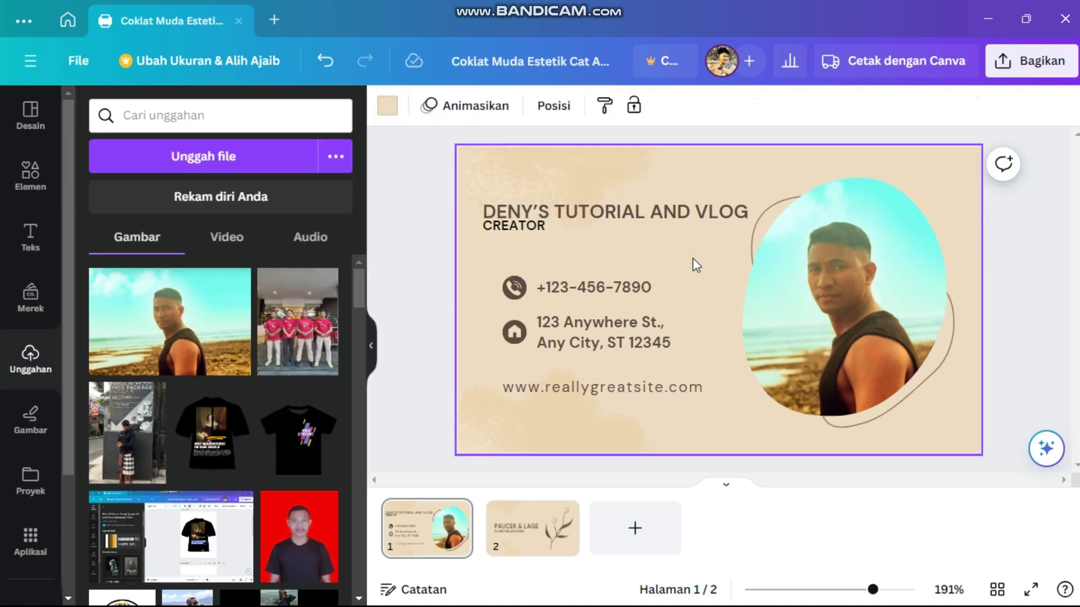
- Replace the sample phone number with the creator's own number and widen the box to one line
left_click(602, 289)
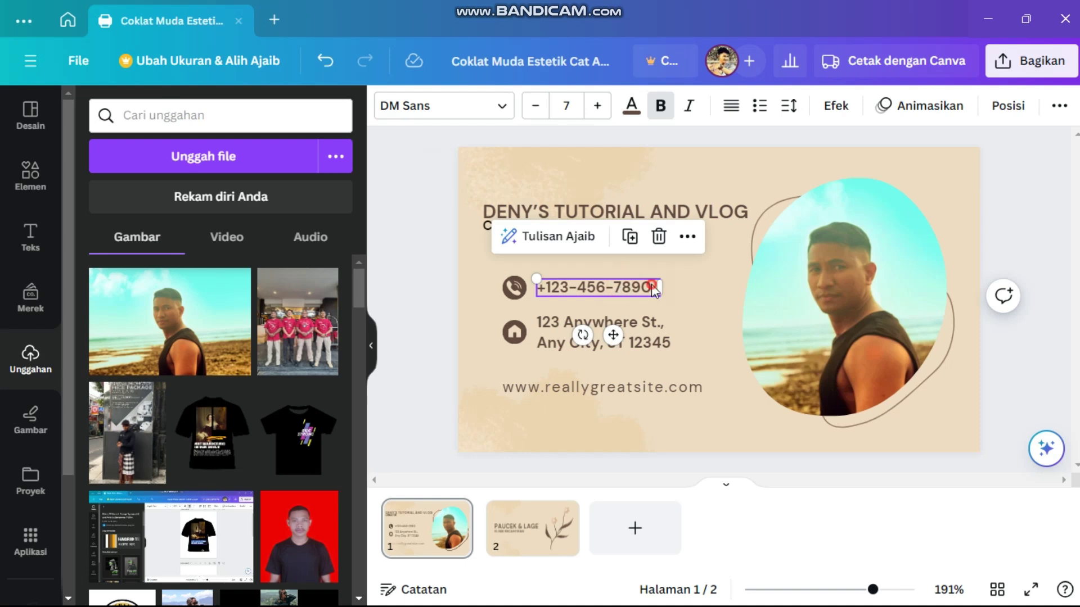
double_click(653, 287)
left_click(653, 286)
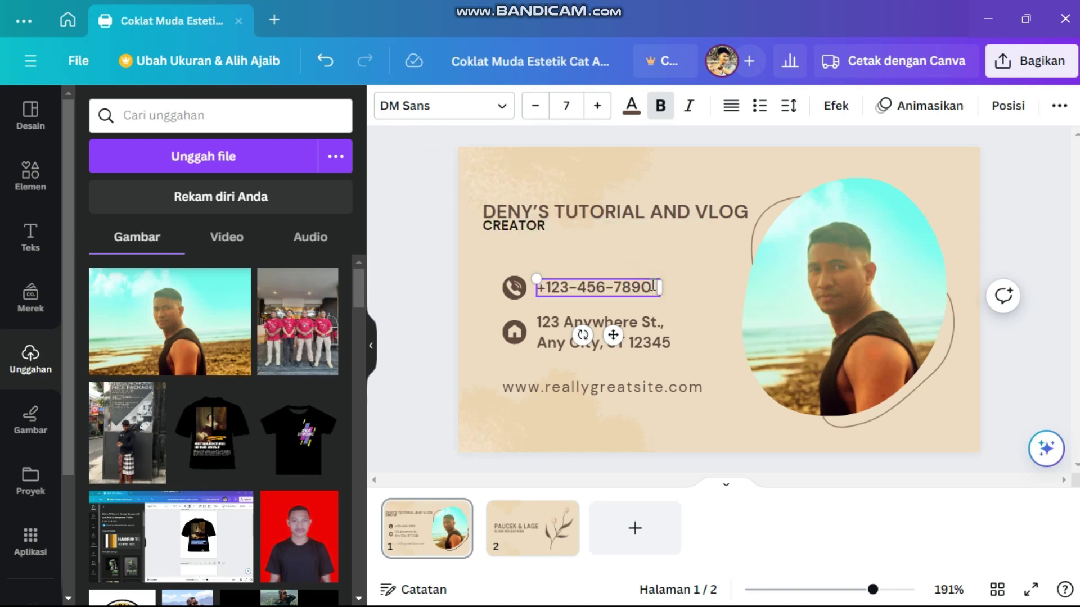
key("BackSpace")
key("BackSpace")
key("BackSpace")
key("BackSpace")
key("BackSpace")
key("BackSpace")
key("BackSpace")
key("BackSpace")
key("BackSpace")
key("BackSpace")
key("BackSpace")
key("BackSpace")
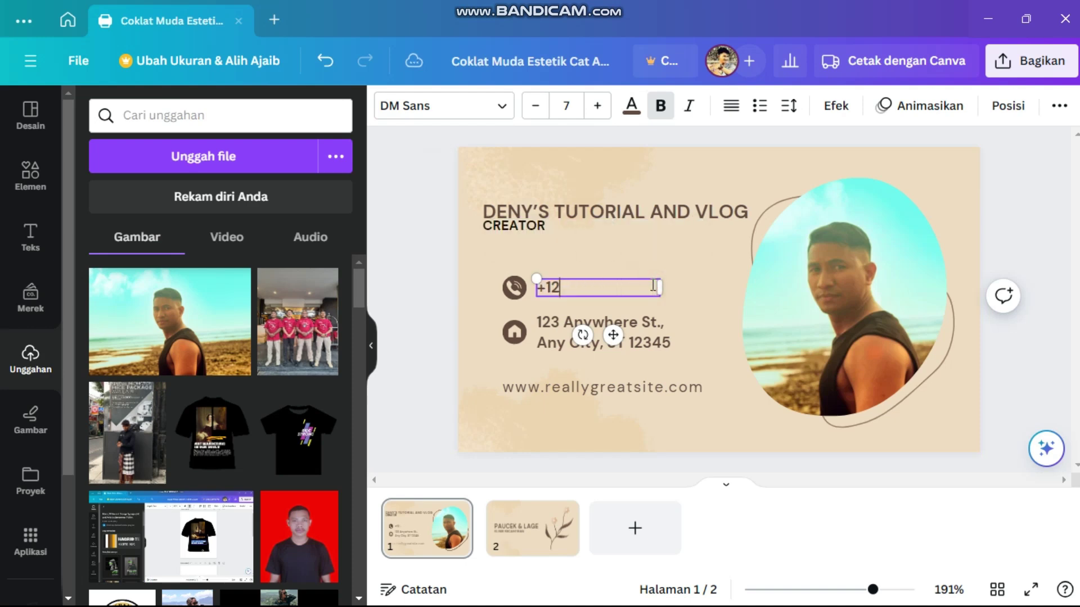
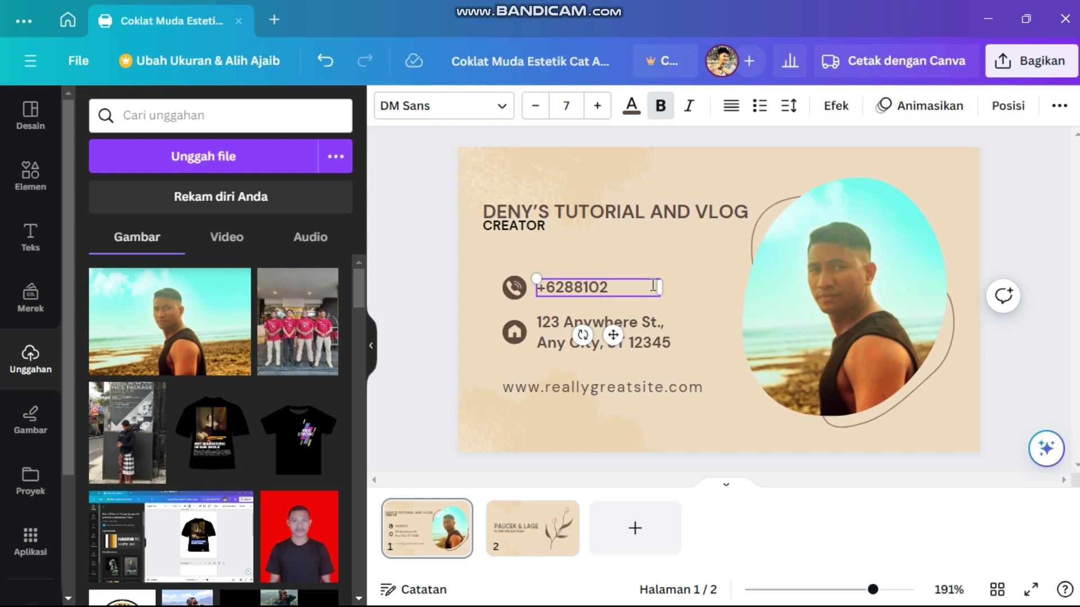
left_click_drag(659, 297, 673, 296)
left_click(697, 323)
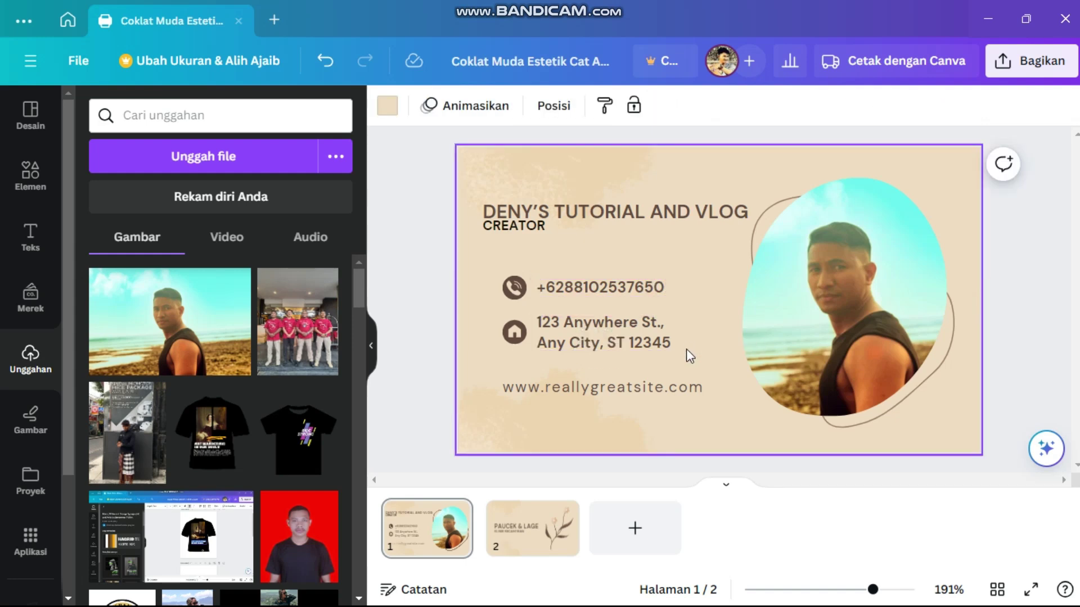
- Replace the template address with the creator's own two-line street address
left_click(675, 339)
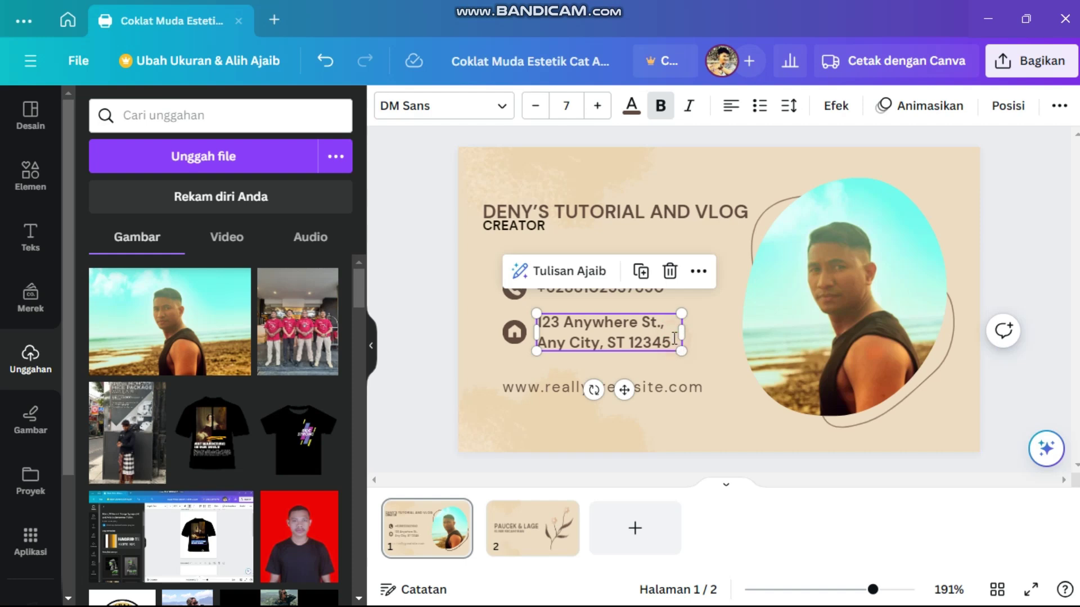
left_click(674, 338)
key("BackSpace")
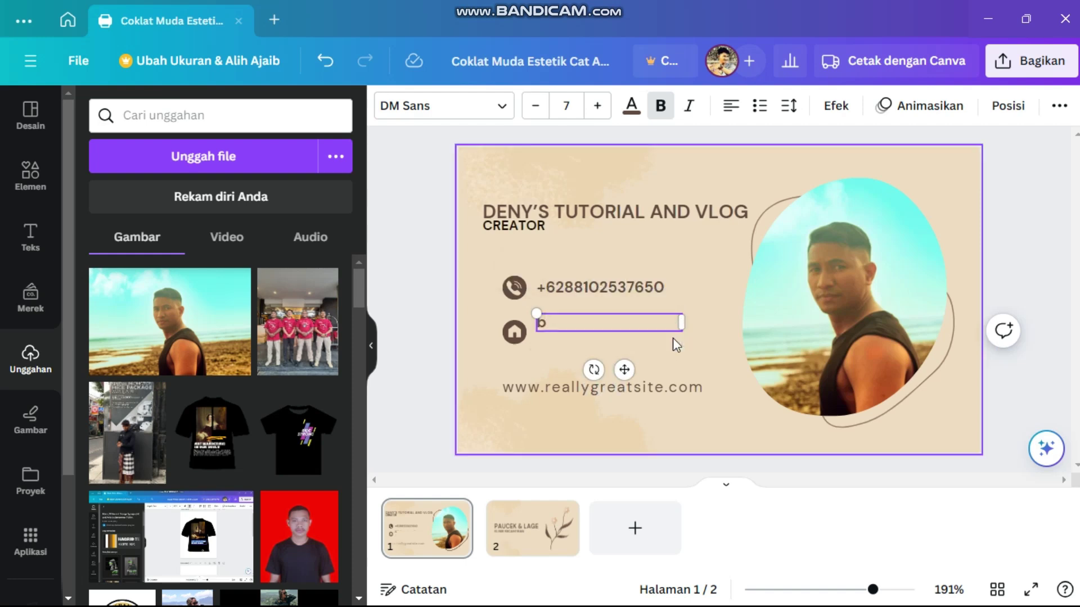
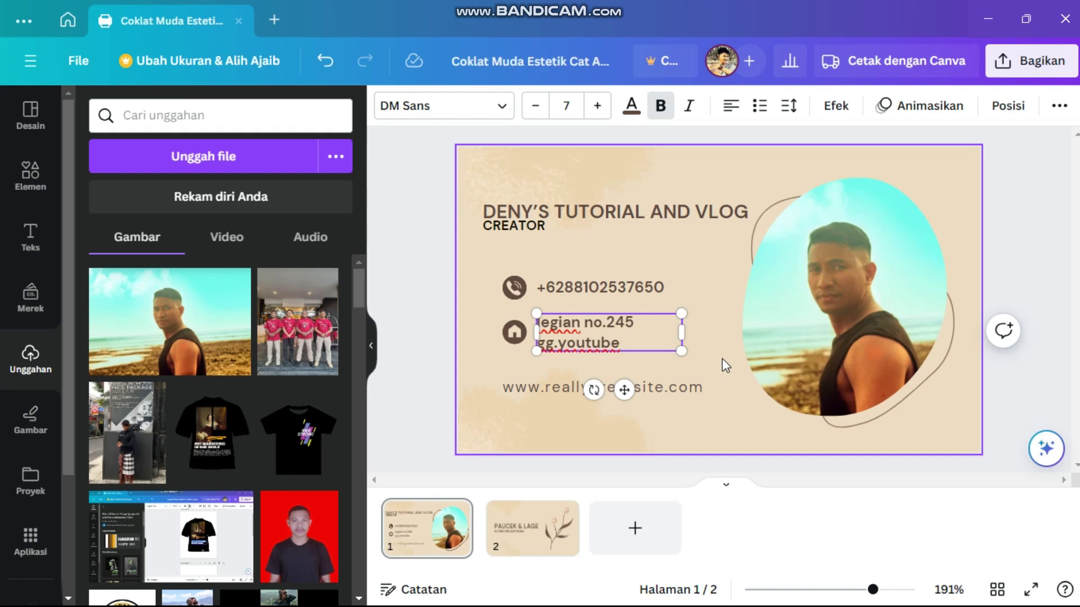
left_click(718, 397)
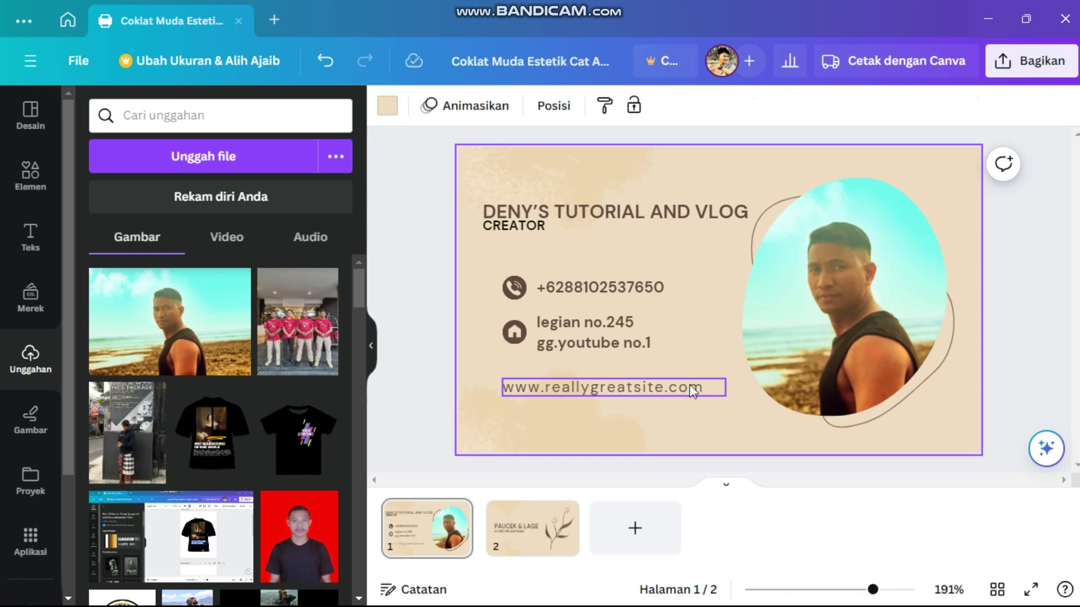
left_click(663, 391)
left_click(664, 391)
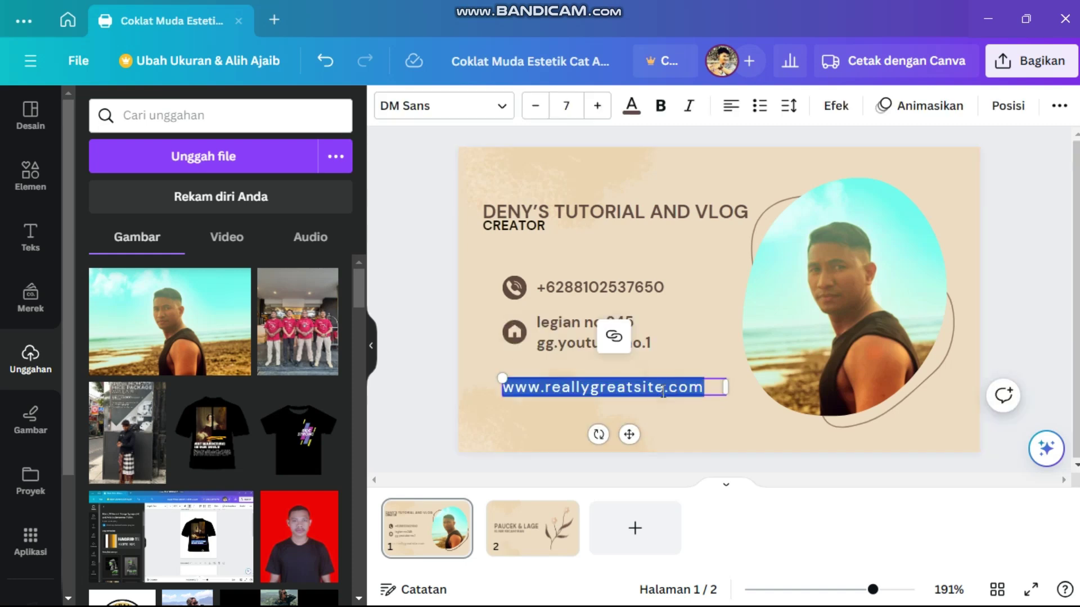
left_click(663, 391)
key("BackSpace")
key("BackSpace")
key("BackSpace")
key("BackSpace")
key("BackSpace")
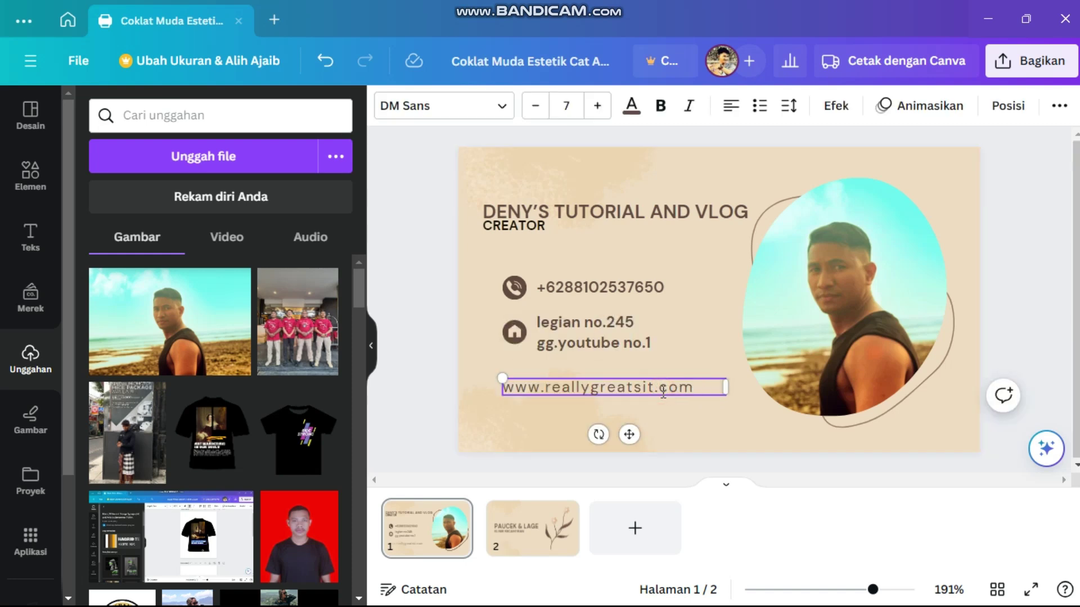
key("BackSpace")
key("BackSpace")
key("BackSpace")
key("BackSpace")
key("BackSpace")
key("BackSpace")
key("BackSpace")
key("BackSpace")
key("BackSpace")
key("BackSpace")
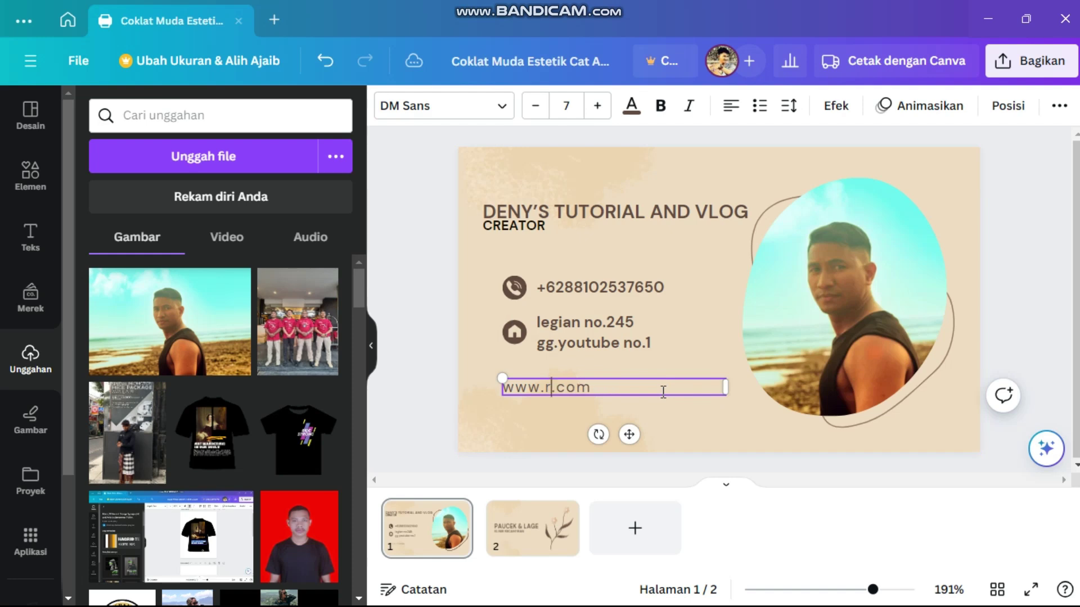
type("deny")
type("'")
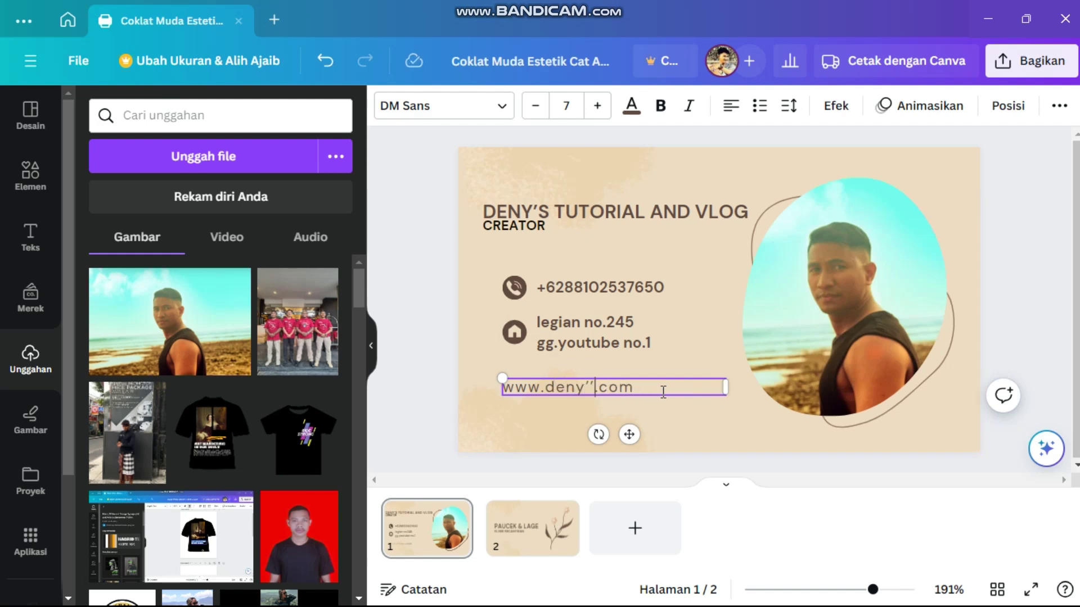
type("stutorialandc")
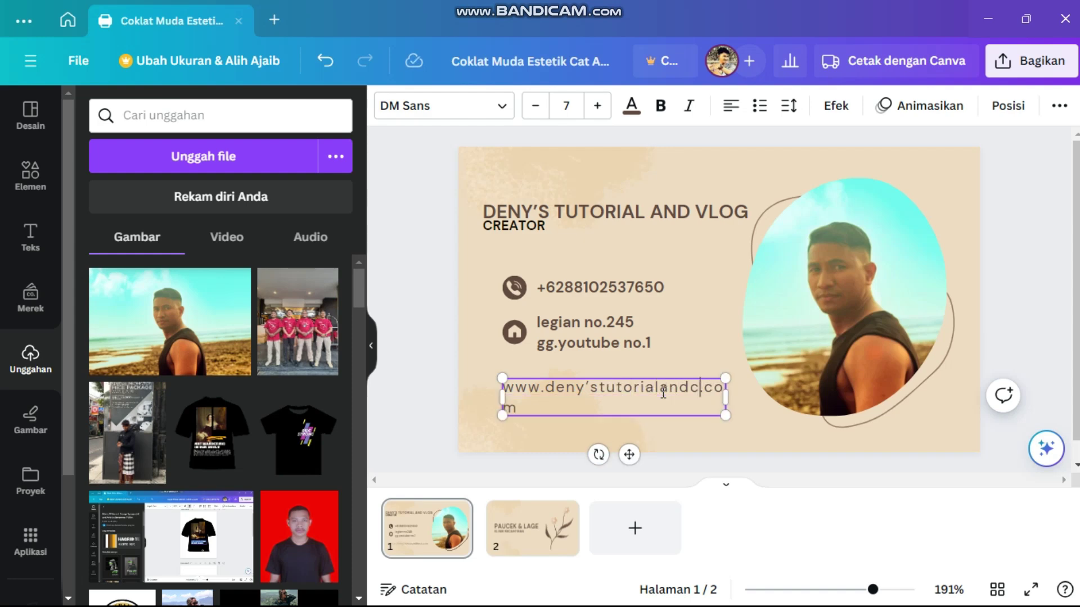
key("BackSpace")
type("vko")
key("BackSpace")
key("BackSpace")
type("log")
left_click(759, 435)
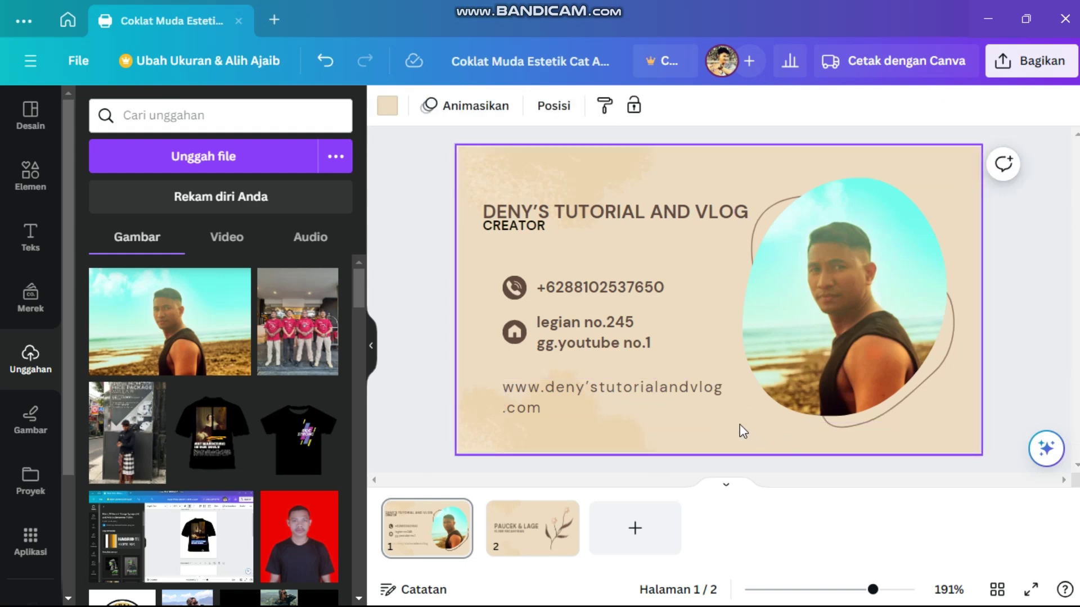
- Lower the circular beach photo's transparency to 96
left_click(1064, 311)
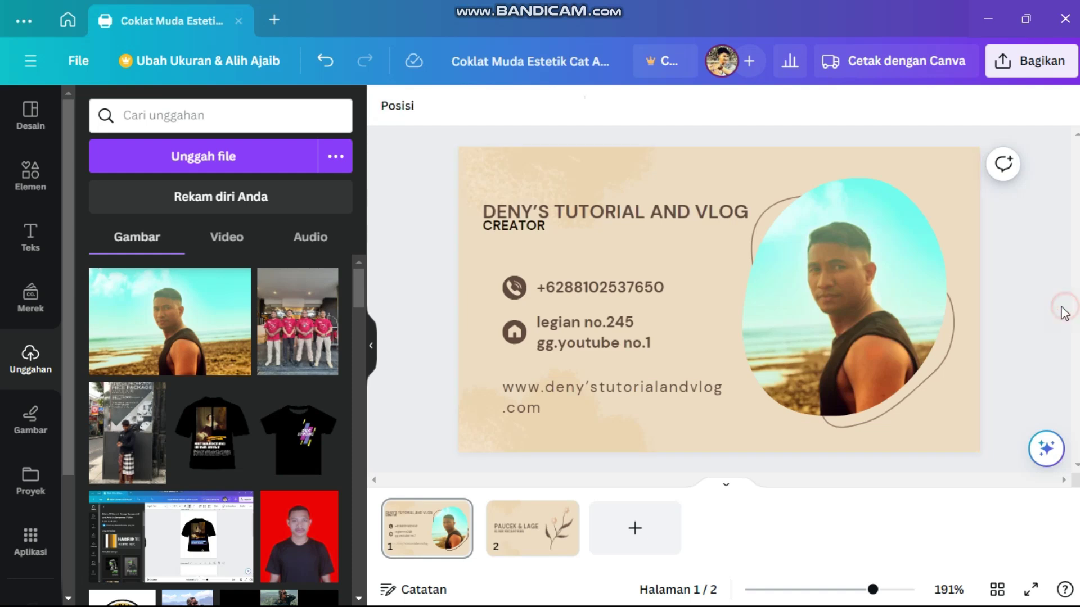
left_click(874, 285)
left_click(837, 105)
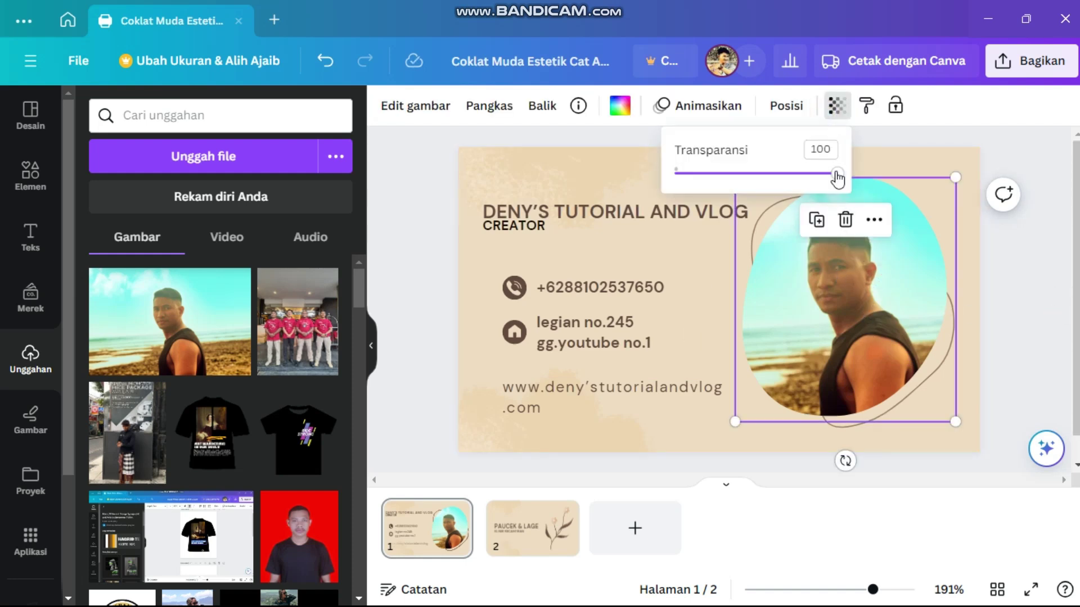
mouse_move(837, 174)
left_mouse_down()
mouse_move(795, 184)
mouse_move(832, 187)
left_mouse_up()
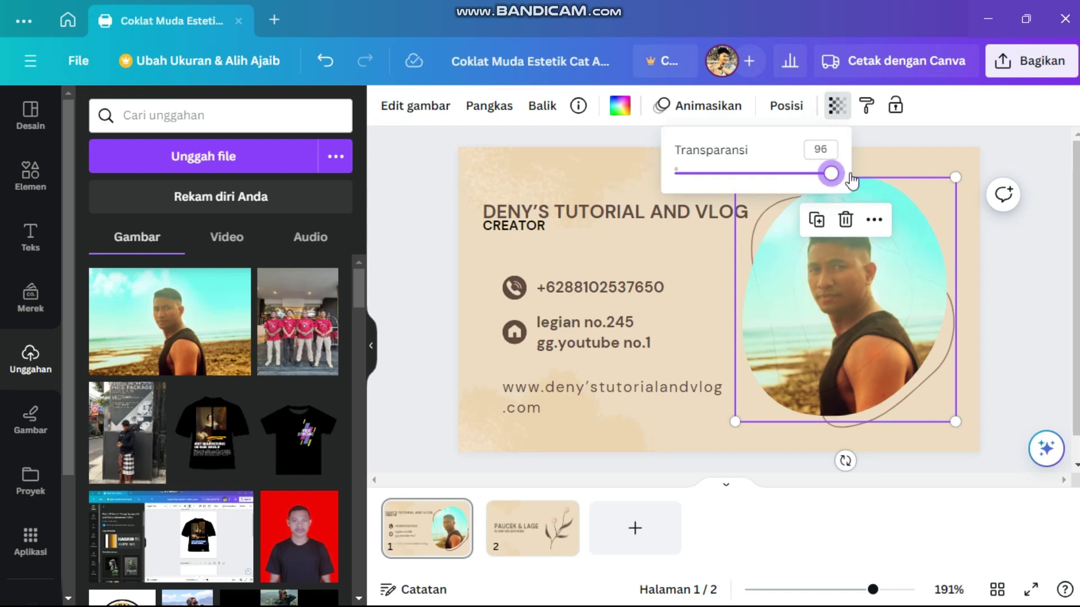
left_click(988, 120)
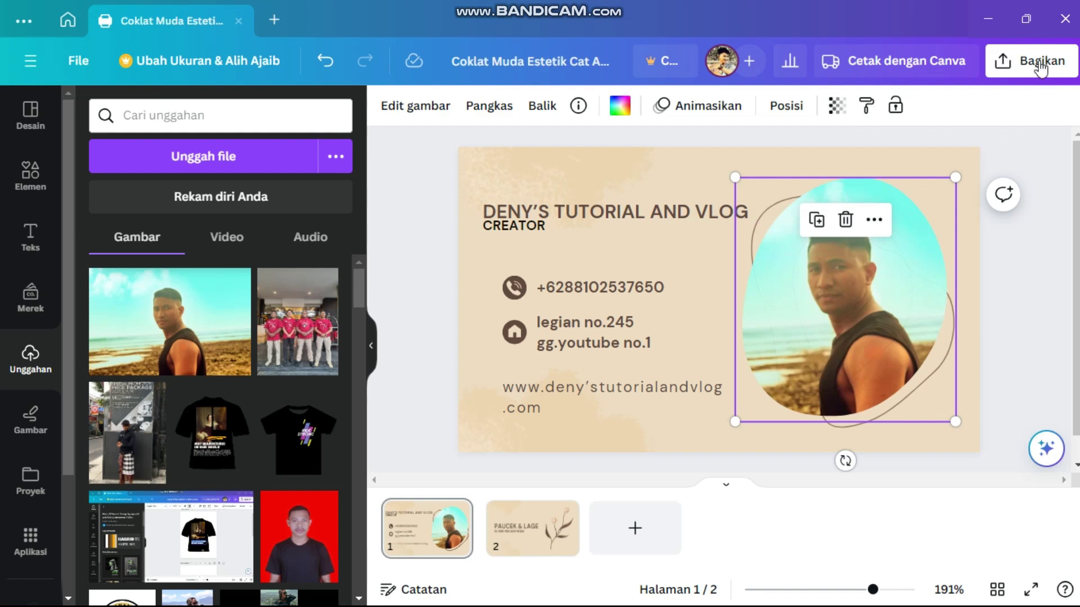
- Download both card pages as PNG through Bagikan > Unduh
left_click(1009, 67)
left_click(1010, 66)
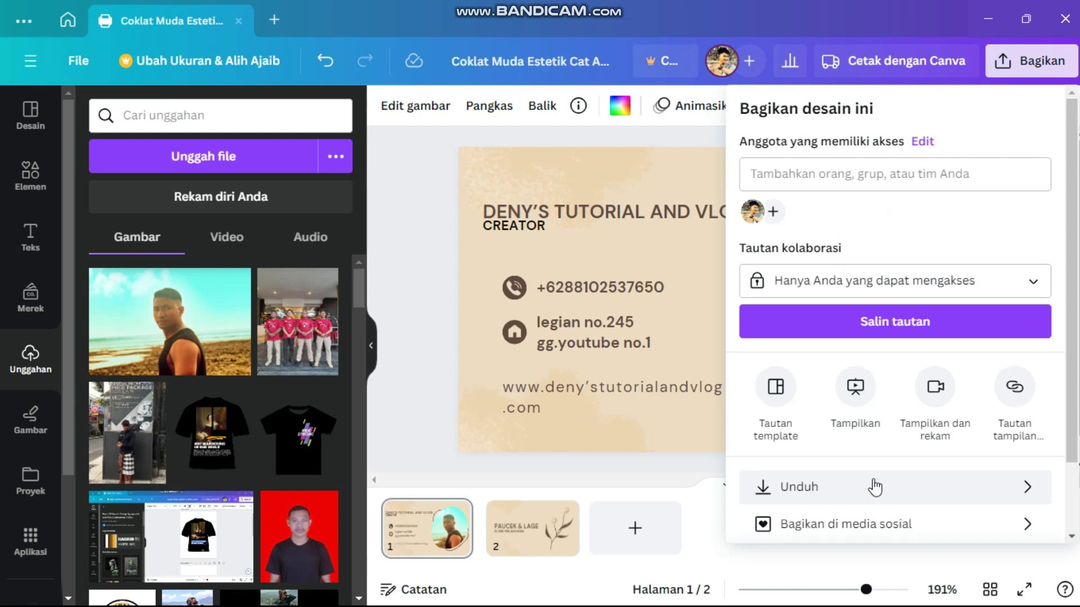
left_click(786, 495)
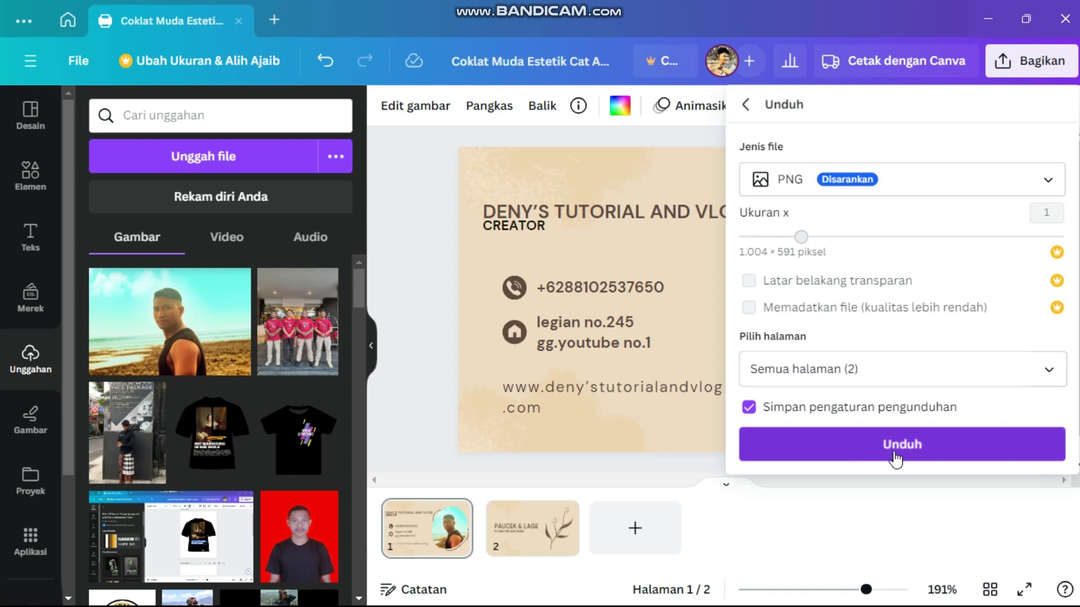
left_click(892, 449)
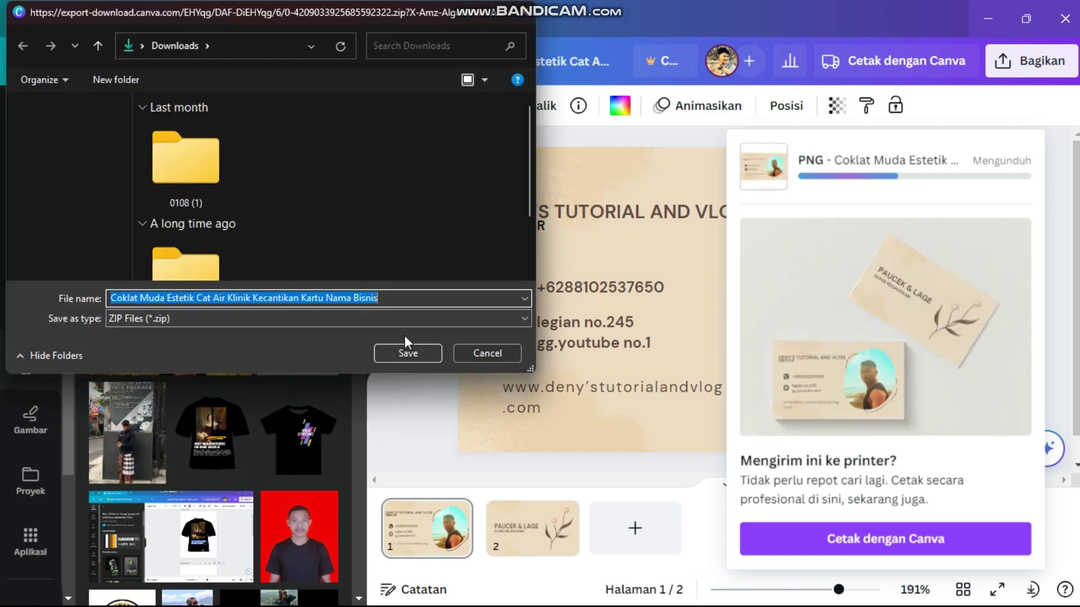
- Save the PNG ZIP into Downloads and minimize the Canva window
left_click(414, 351)
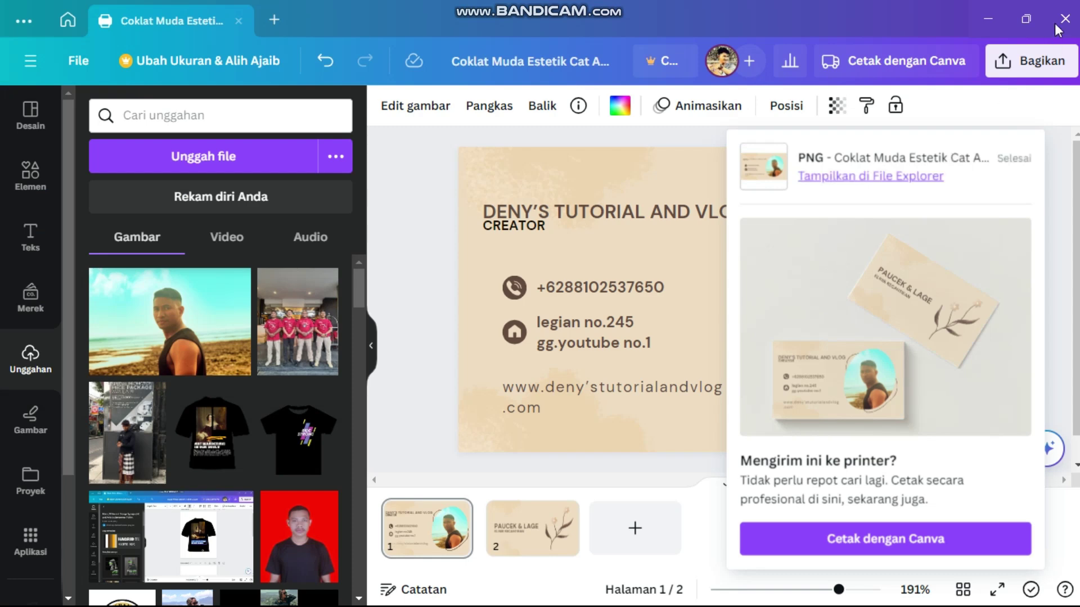
left_click(989, 19)
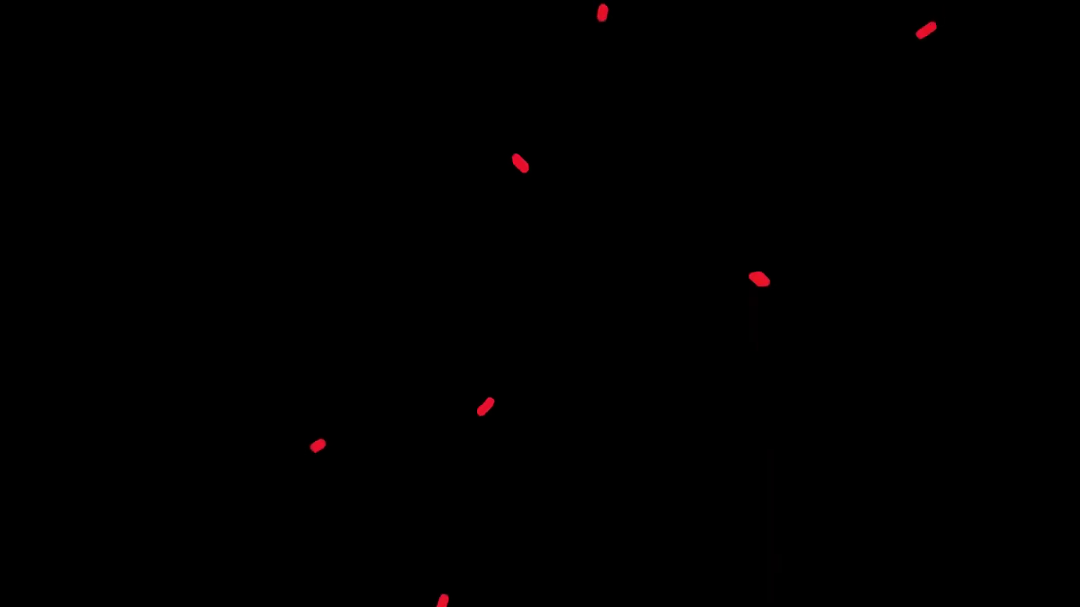